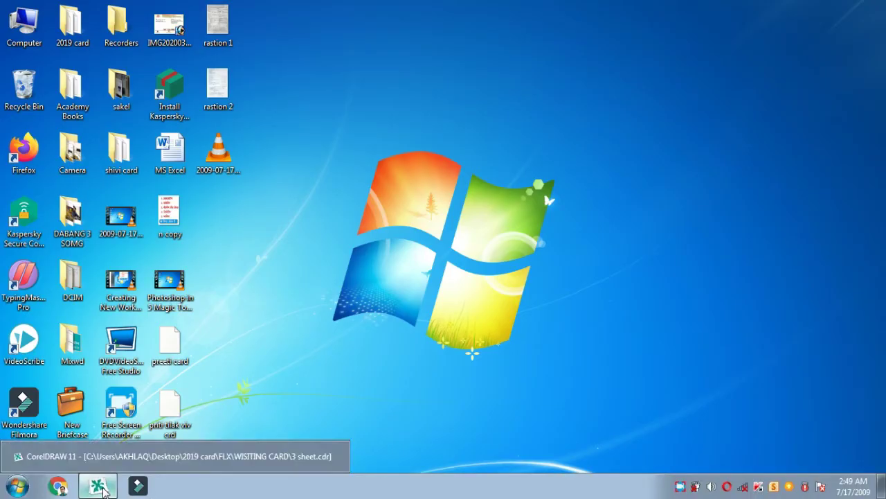
Switch to CorelDRAW and examine the sky-and-hill background picture and its rectangular border up close
click(99, 490)
click(407, 305)
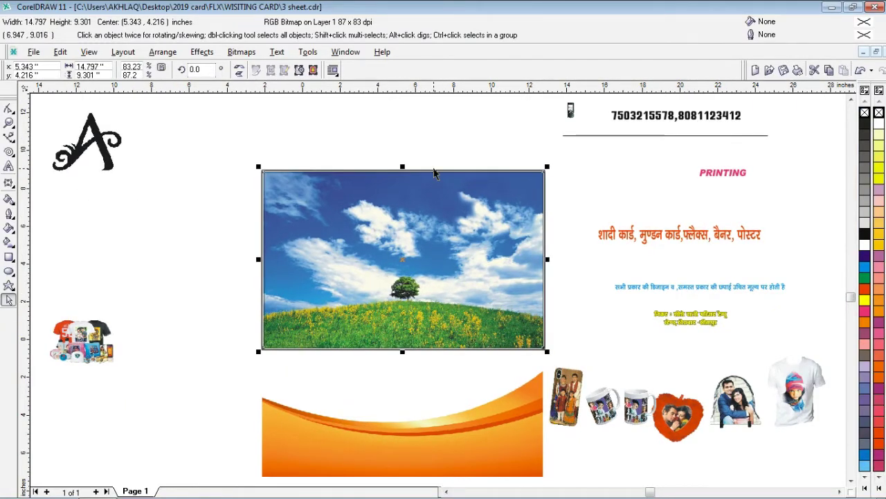
click(412, 126)
click(340, 242)
key(z)
click(249, 167)
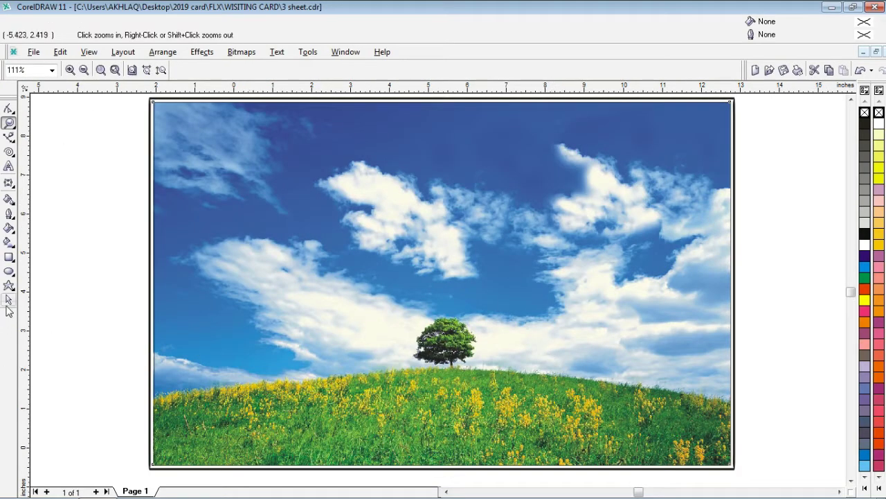
click(9, 299)
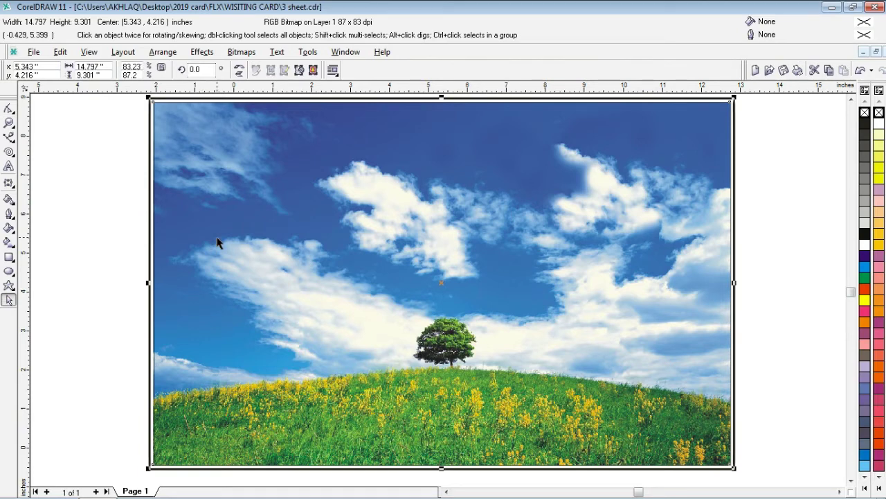
click(118, 232)
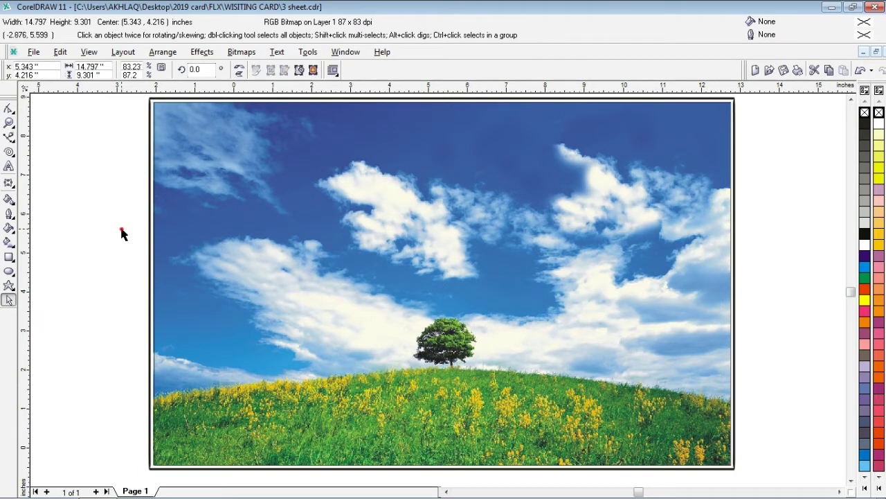
click(174, 213)
click(151, 243)
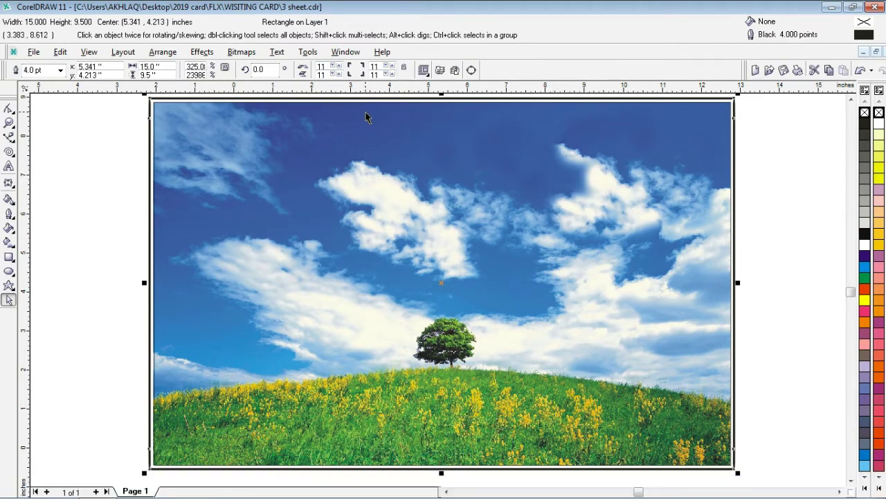
click(351, 206)
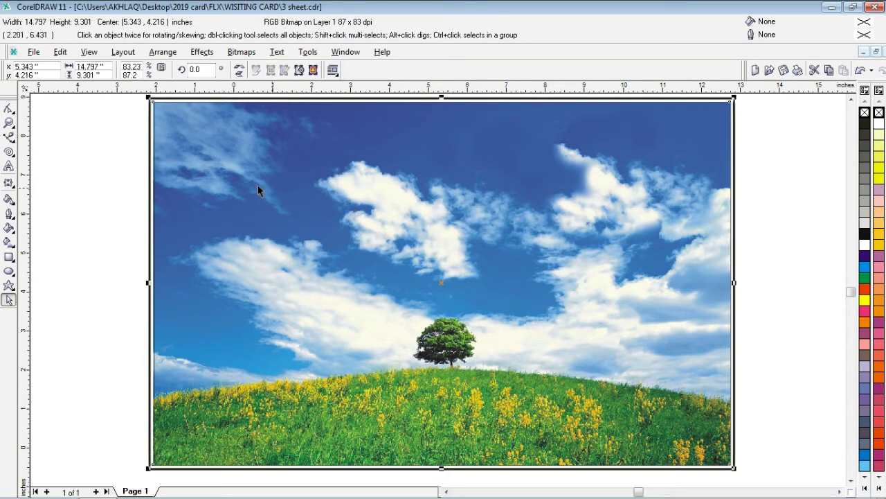
click(216, 189)
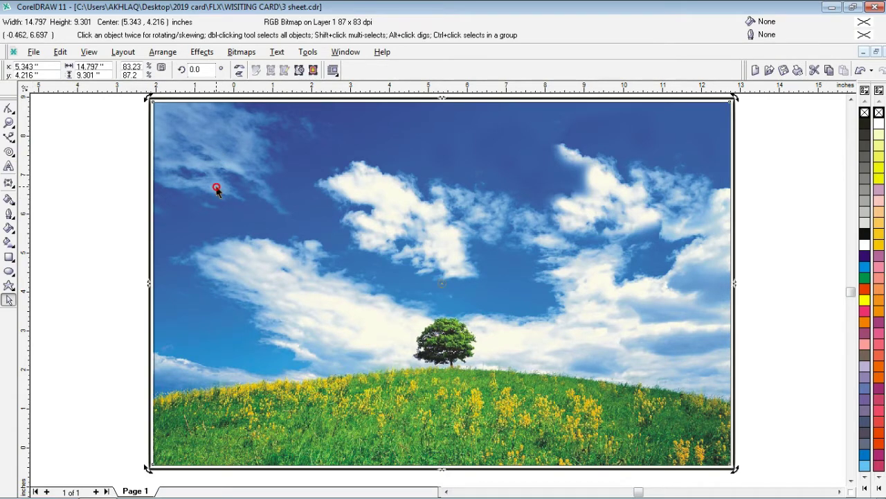
click(89, 106)
click(170, 128)
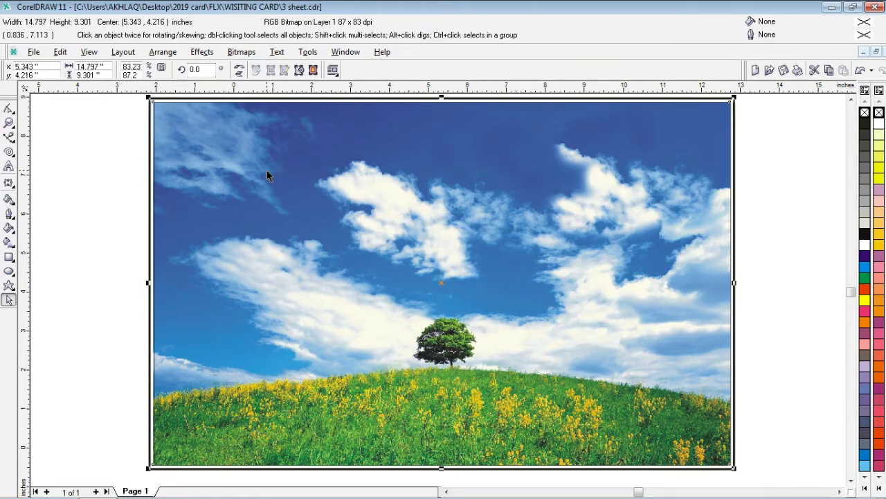
key(F3)
click(283, 128)
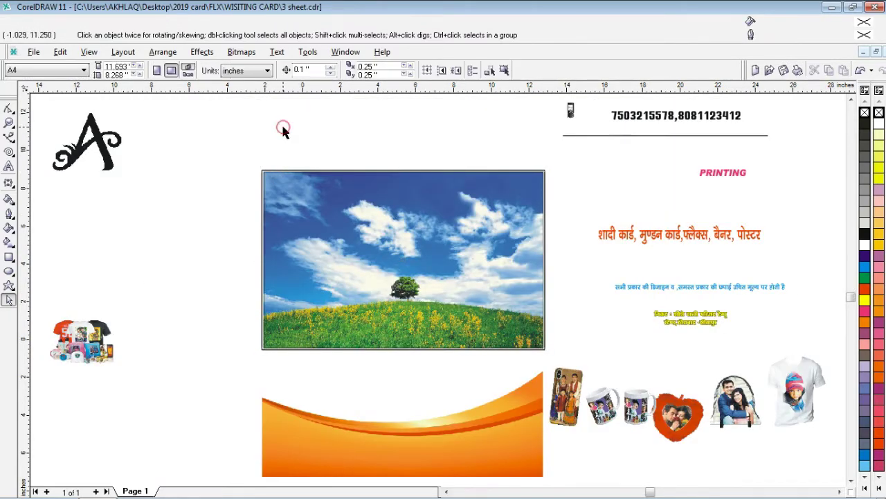
Inspect the orange wave graphic up close and nudge it slightly beneath the sky picture
click(457, 436)
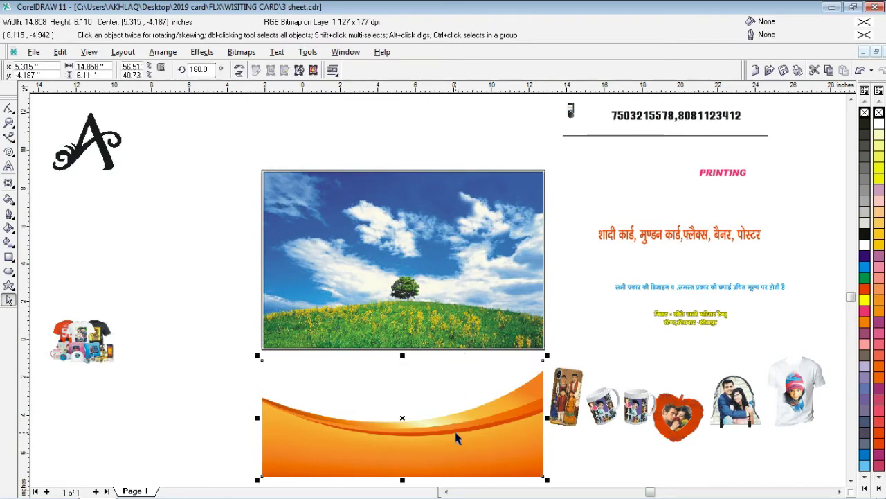
key(z)
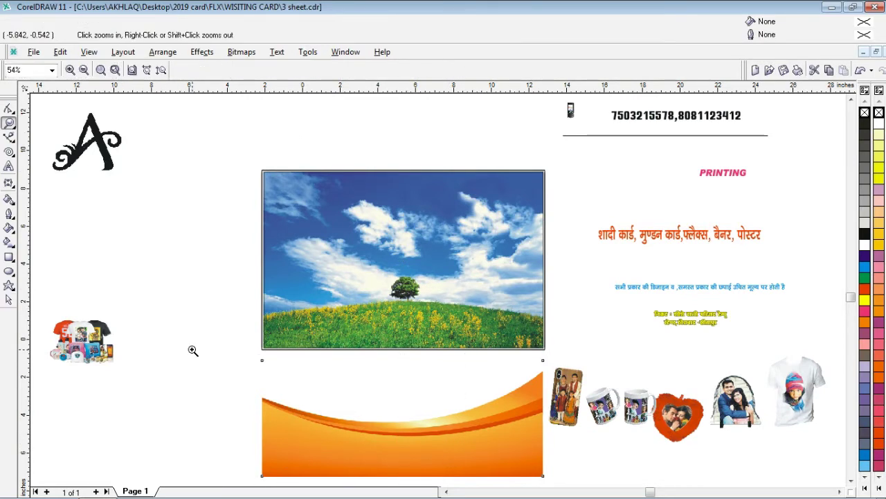
drag(246, 364, 550, 449)
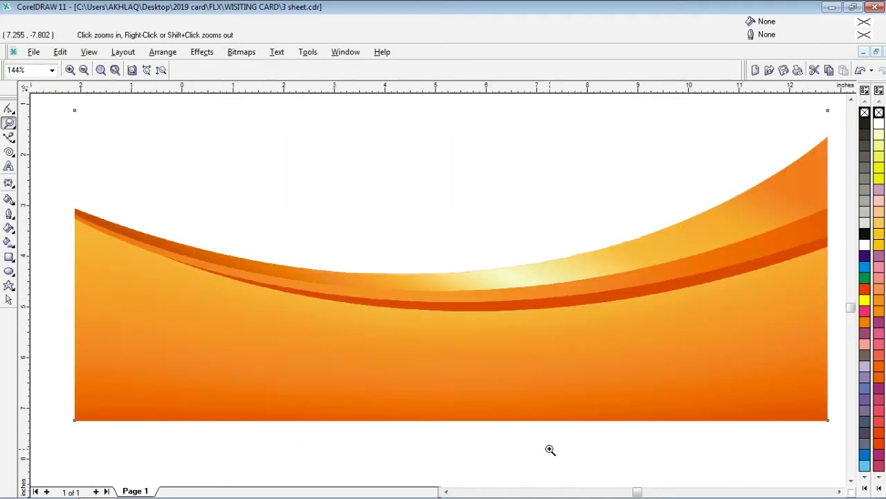
right_click(409, 315)
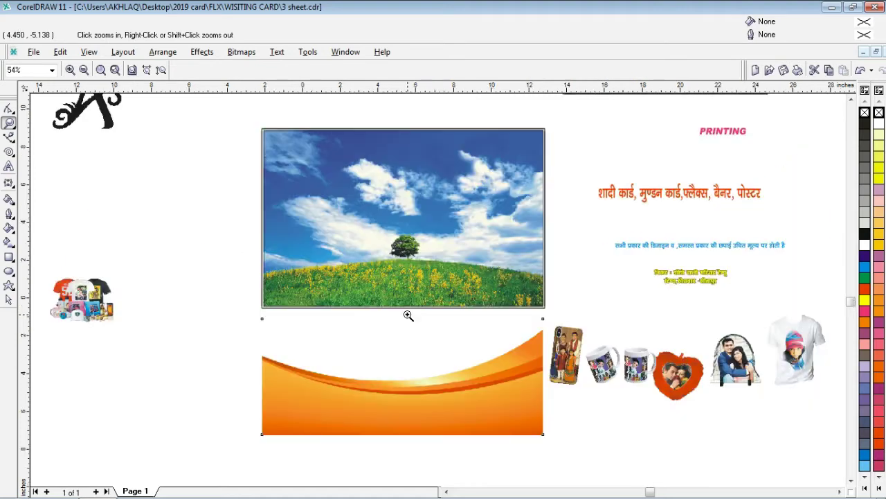
click(8, 301)
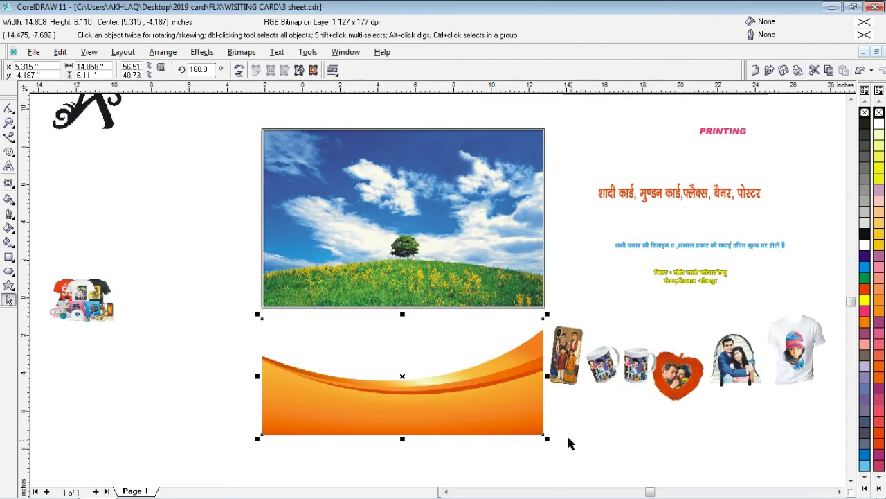
mouse_move(410, 416)
mouse_down()
mouse_move(398, 422)
mouse_move(420, 410)
mouse_move(410, 412)
mouse_up()
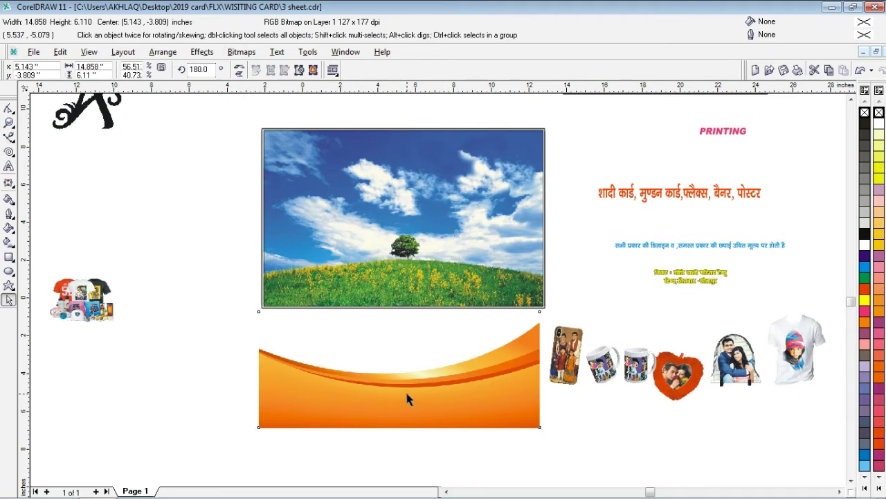
drag(407, 398, 411, 408)
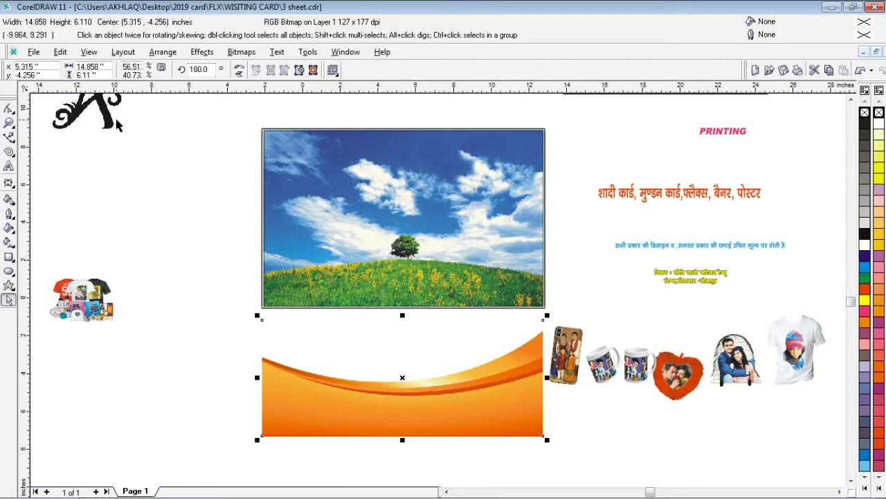
Move the ornate letter A into the upper-left corner of the sky picture
drag(109, 118, 315, 161)
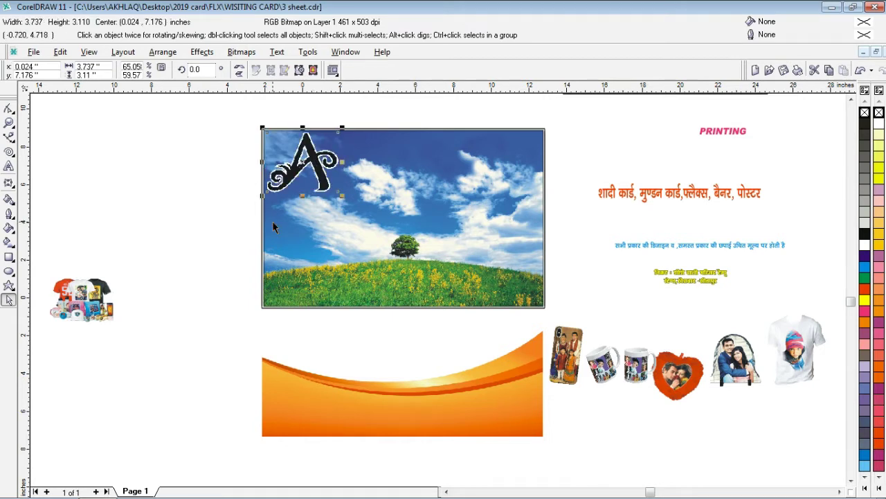
click(229, 212)
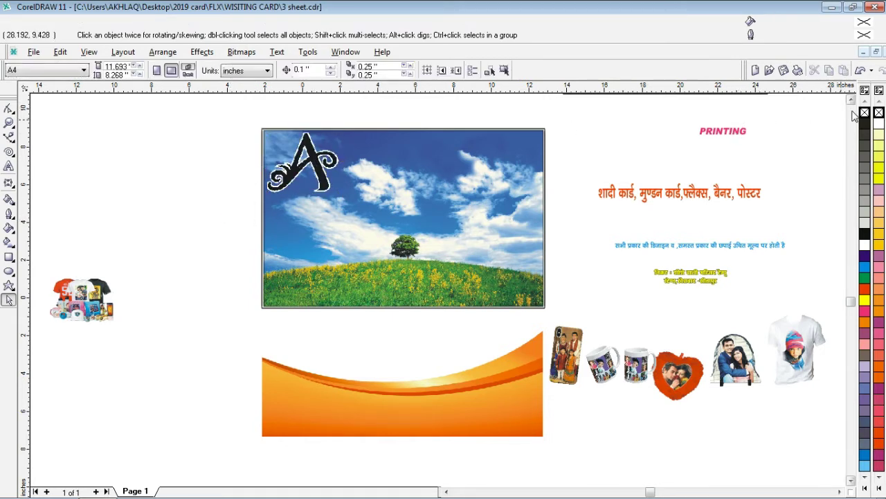
Start an artistic text object beside the ornate A on the sky picture, using italic Arial Black
scroll(853, 116, up, 1)
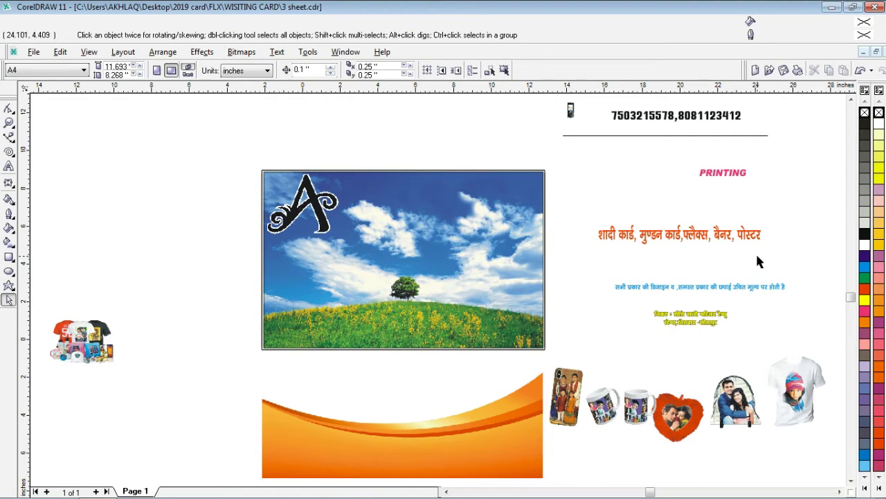
key(F3)
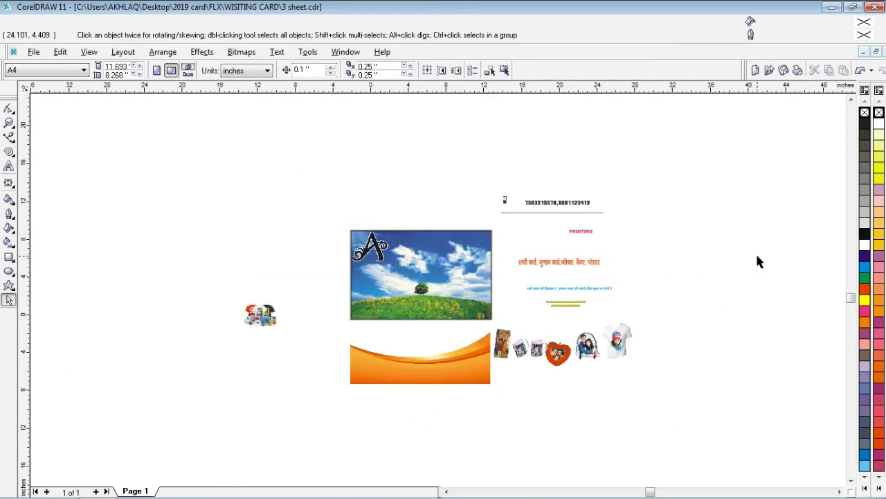
click(9, 123)
drag(347, 223, 495, 290)
click(9, 299)
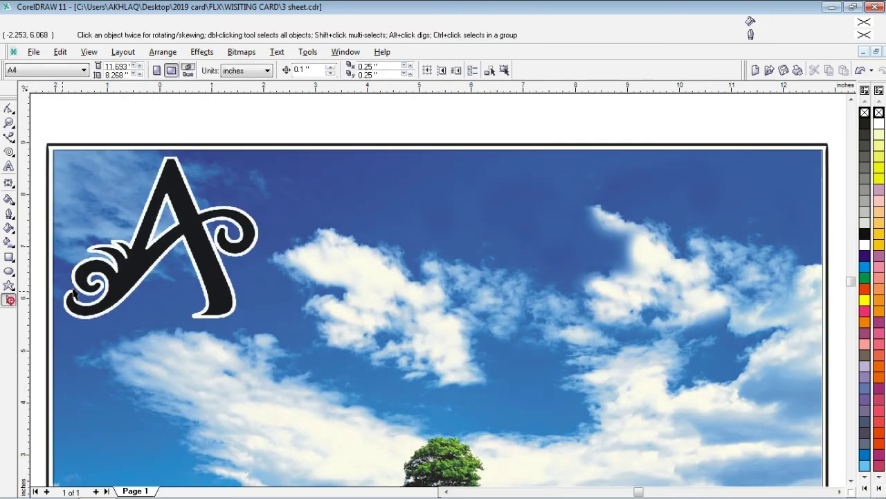
key(F8)
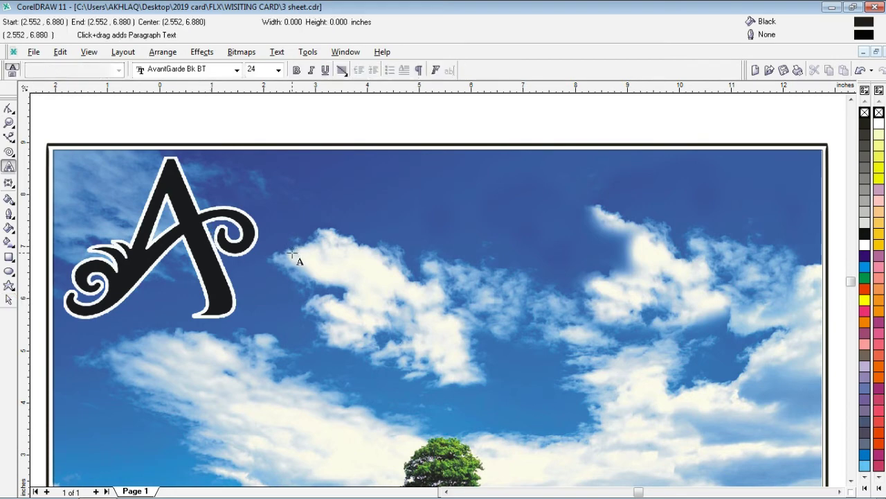
click(293, 248)
click(217, 70)
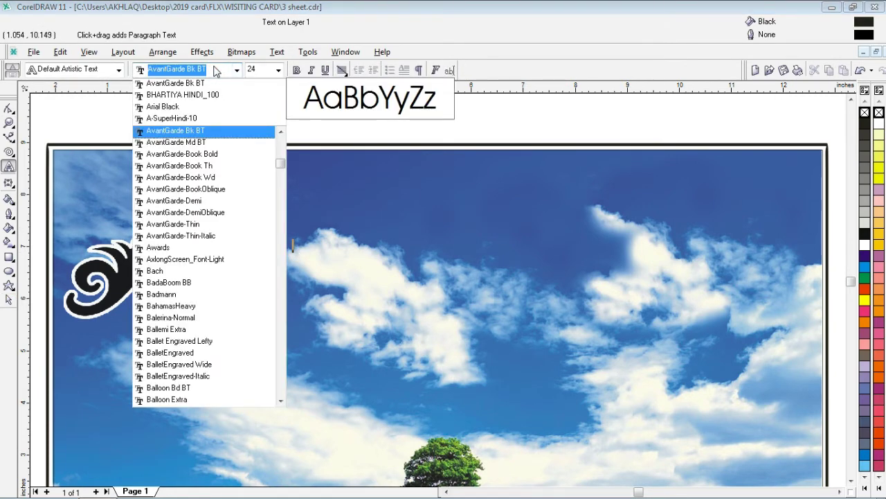
click(185, 107)
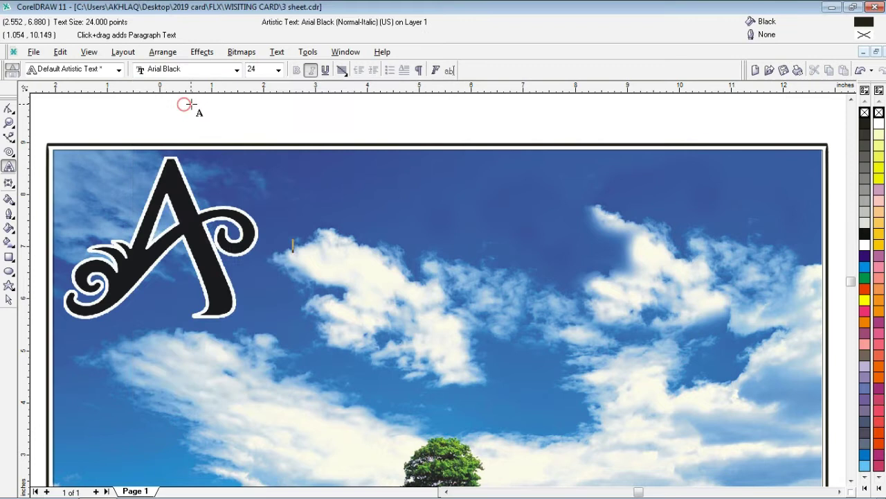
click(311, 70)
Enter NSAR as the text and remove any extra letter
text(NN)
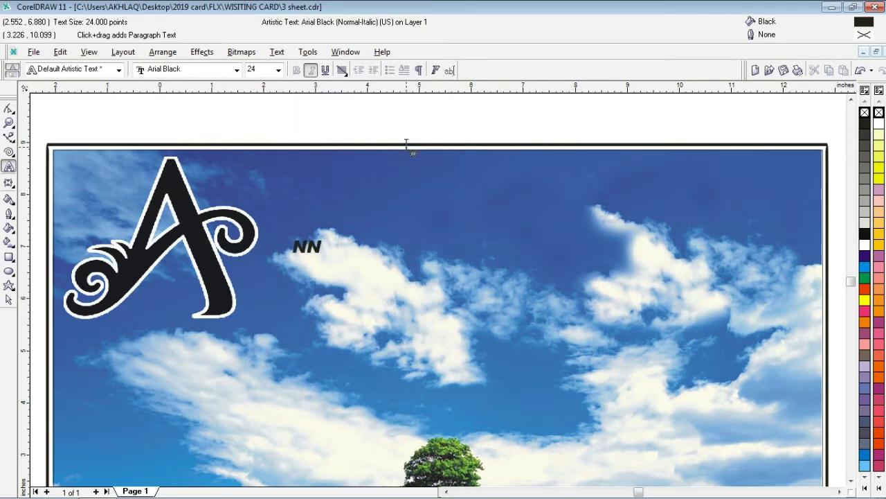
text(SAR)
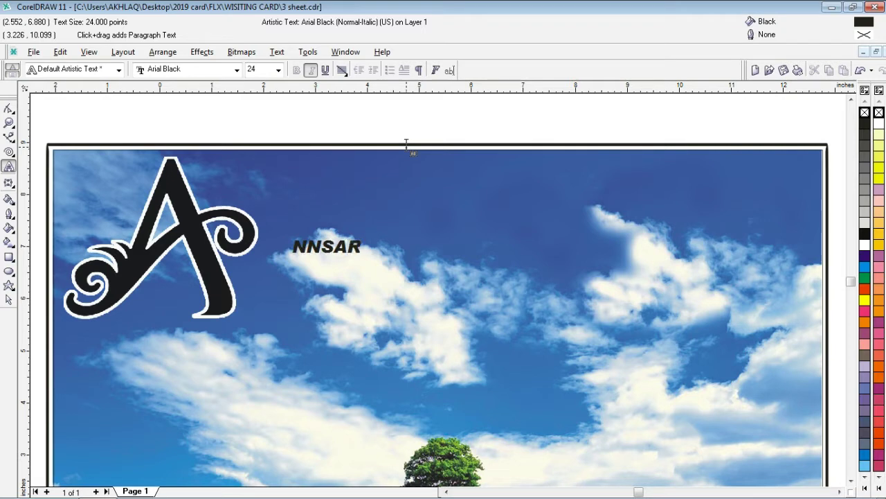
key(Left)
key(Home)
key(Delete)
key(Escape)
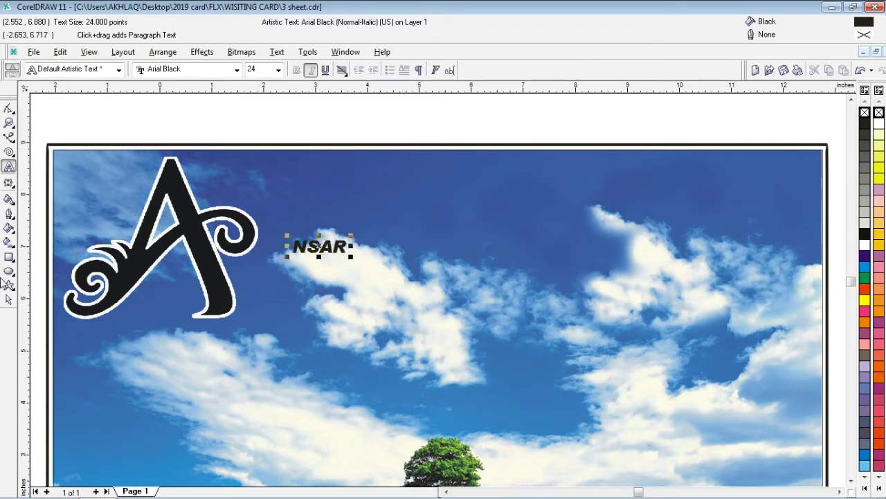
Enlarge the NSAR text to about 242 pt and align it beside the ornate A across the picture's width
click(8, 301)
drag(351, 235, 610, 173)
drag(517, 231, 475, 294)
drag(568, 236, 803, 182)
drag(497, 259, 497, 263)
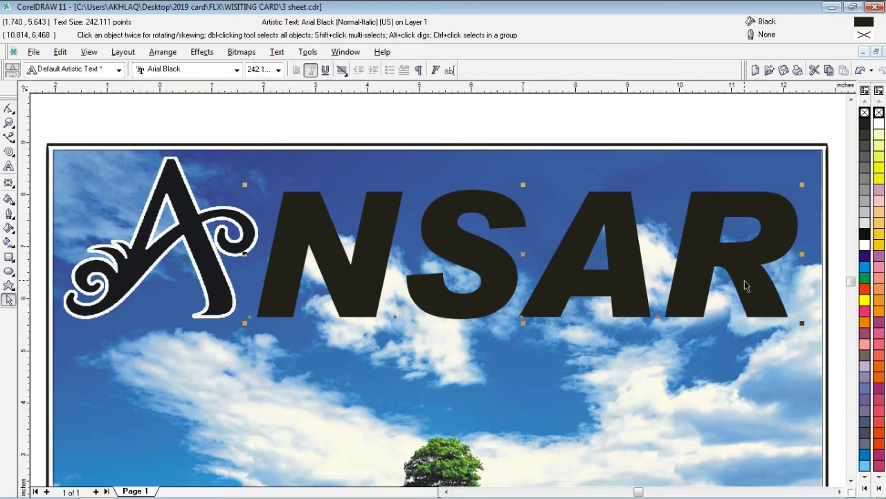
Fill a duplicate of the NSAR text with yellow and shift it slightly below the black original
click(864, 300)
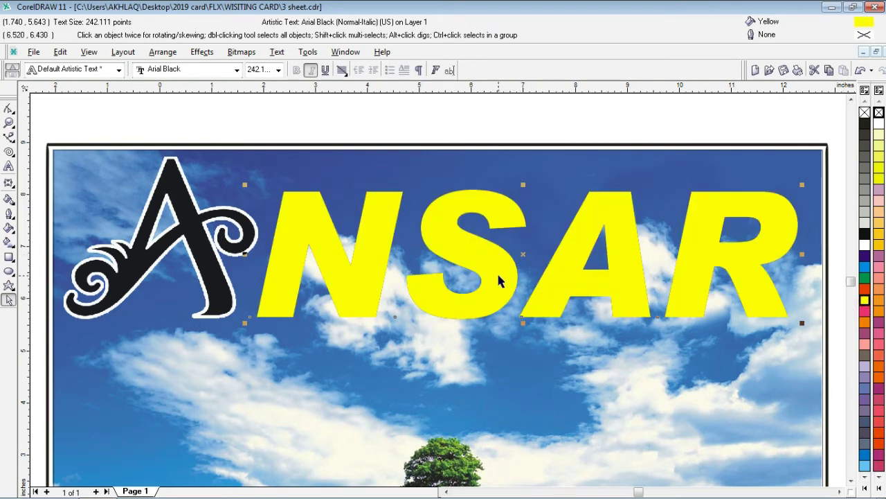
drag(501, 282, 499, 295)
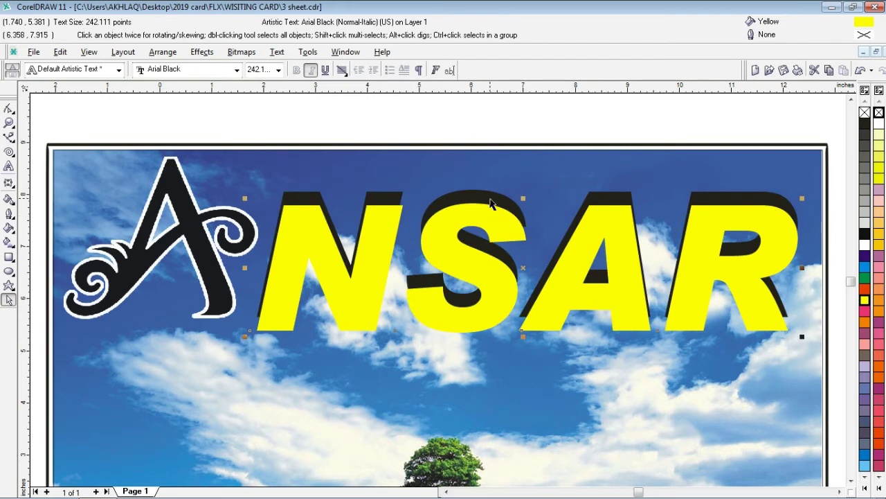
Give the black NSAR text an 8 pt outline with rounded corners, round line caps, default nib, Behind fill and Scale with image
click(490, 202)
key(F12)
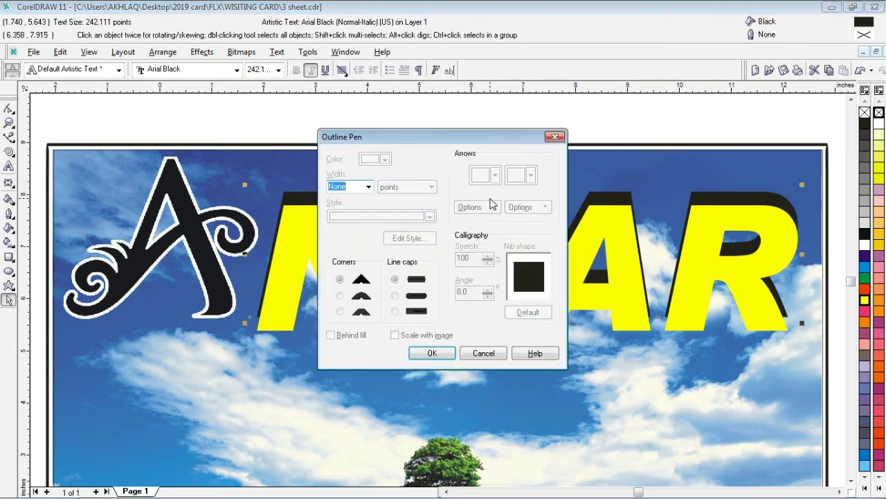
click(367, 187)
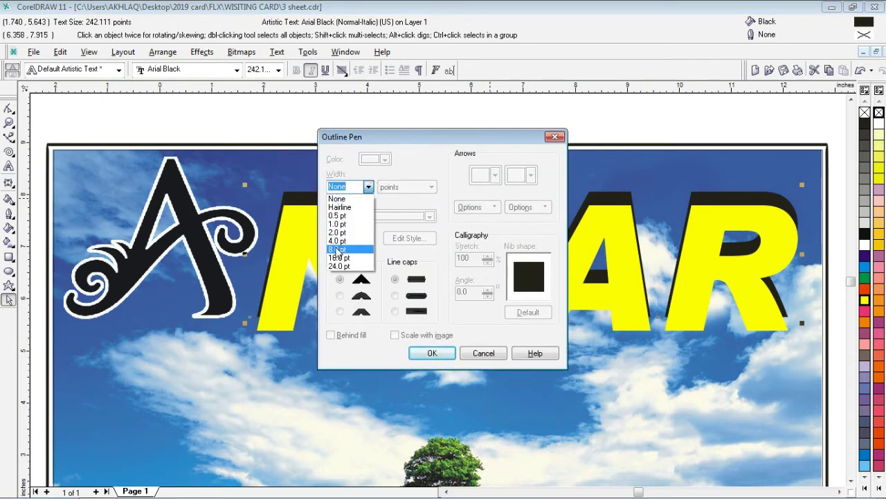
click(337, 249)
click(374, 158)
click(406, 186)
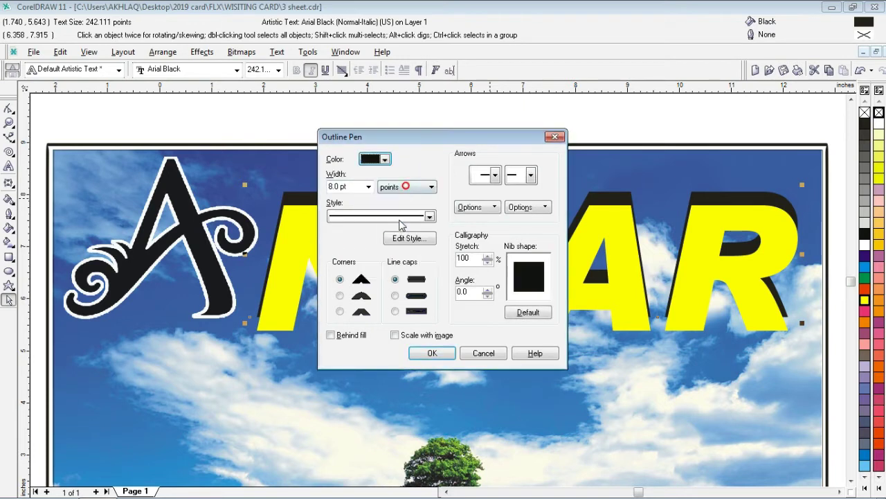
click(339, 295)
click(395, 295)
click(356, 336)
click(395, 335)
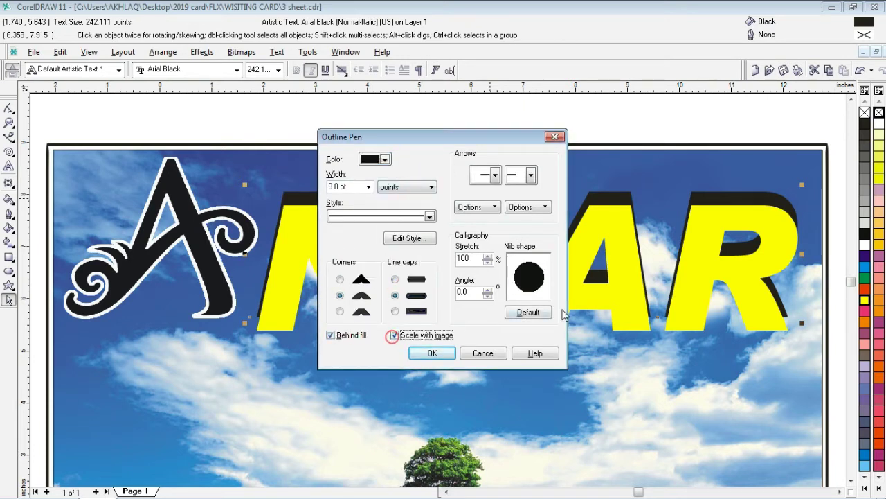
click(529, 312)
click(432, 353)
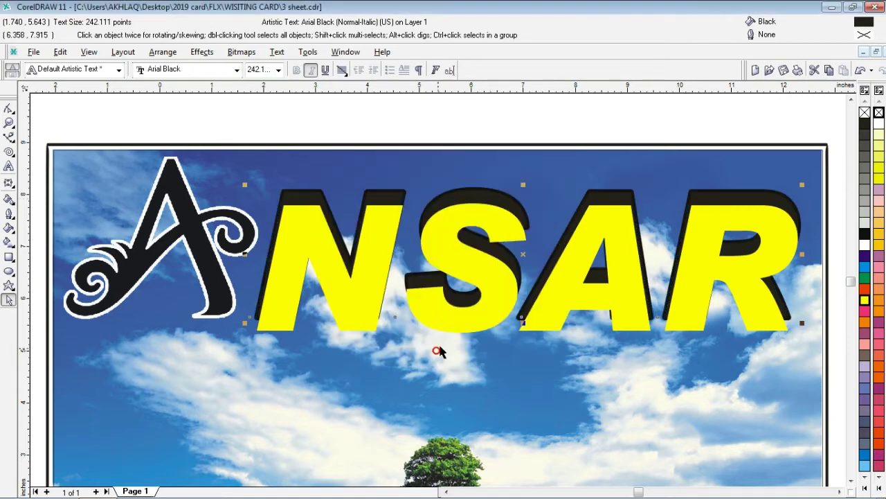
Fill the rear NSAR text with the deeper black and move the yellow NSAR up so the black forms a lower shadow
click(866, 234)
mouse_move(627, 249)
mouse_down()
mouse_move(625, 192)
mouse_move(627, 223)
mouse_up()
click(627, 217)
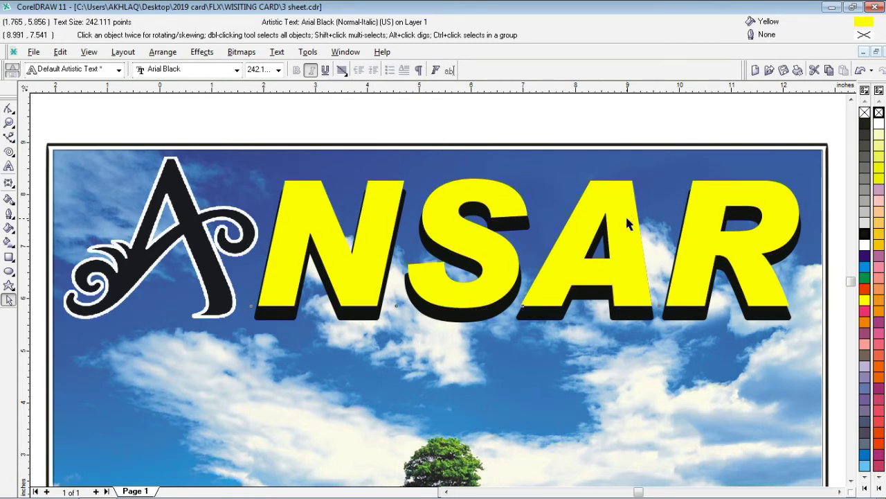
click(627, 223)
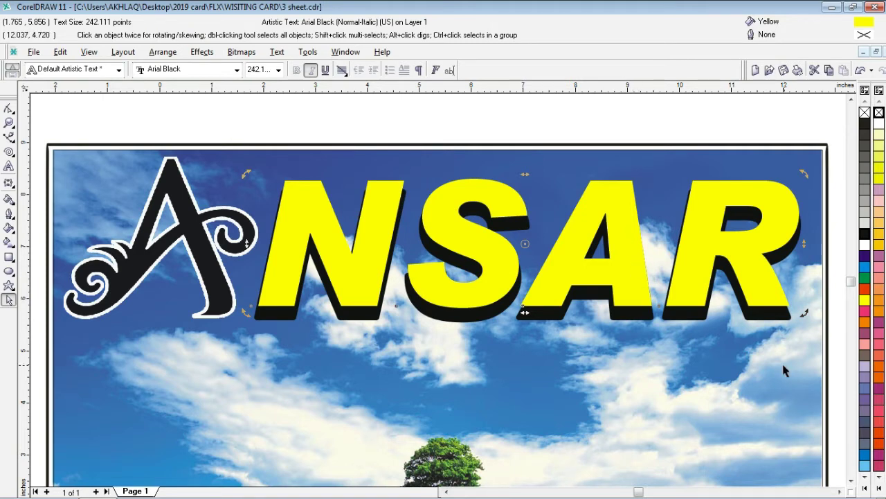
Move the small phone image from outside the page to just above the sky picture's right half
key(F4)
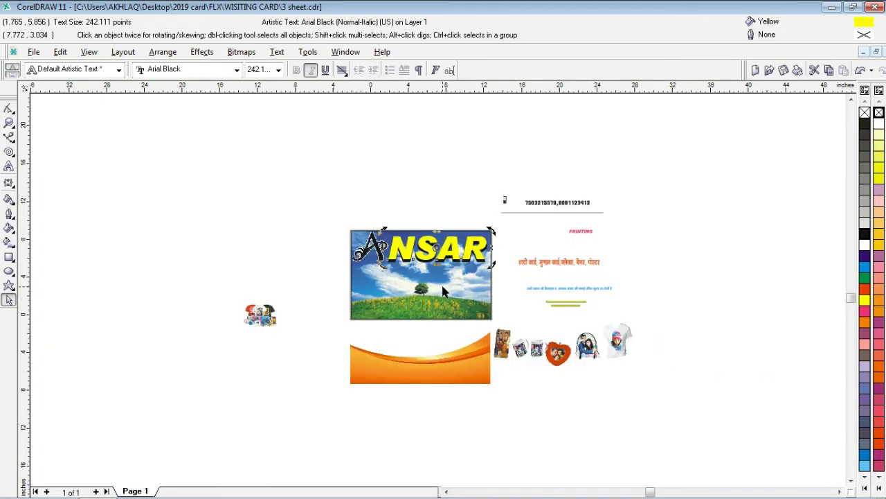
scroll(440, 290, up, 2)
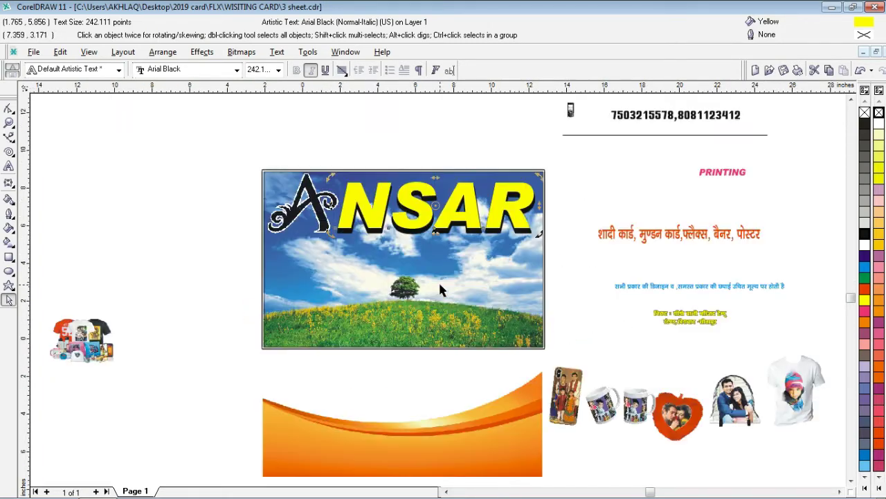
click(209, 185)
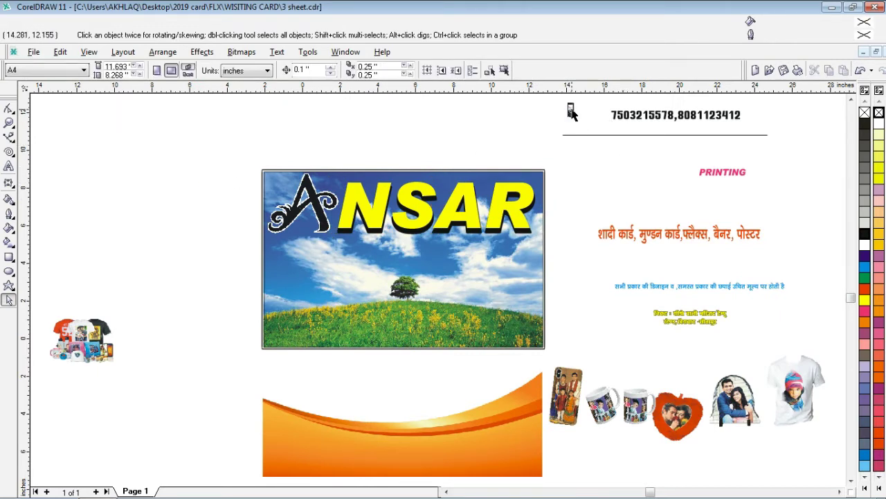
drag(571, 115, 487, 151)
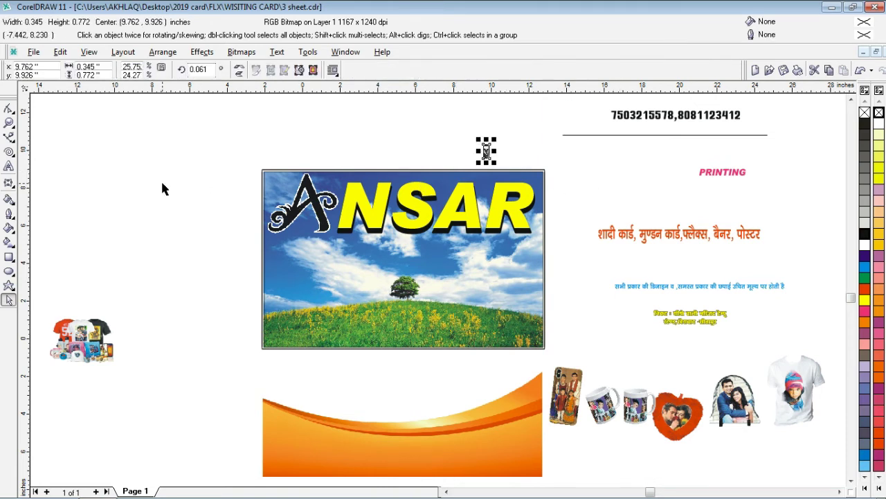
Group the ornate A with both NSAR texts and shift the group slightly down on the sky picture
drag(209, 160, 566, 256)
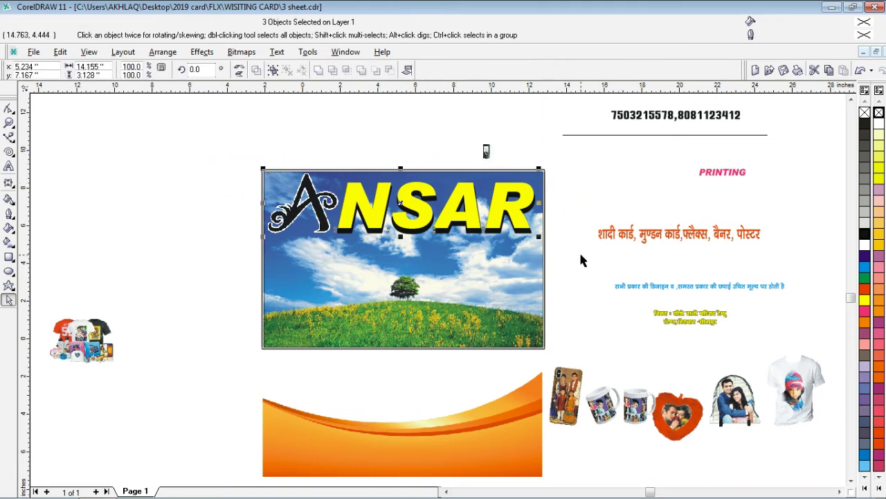
key(ctrl+g)
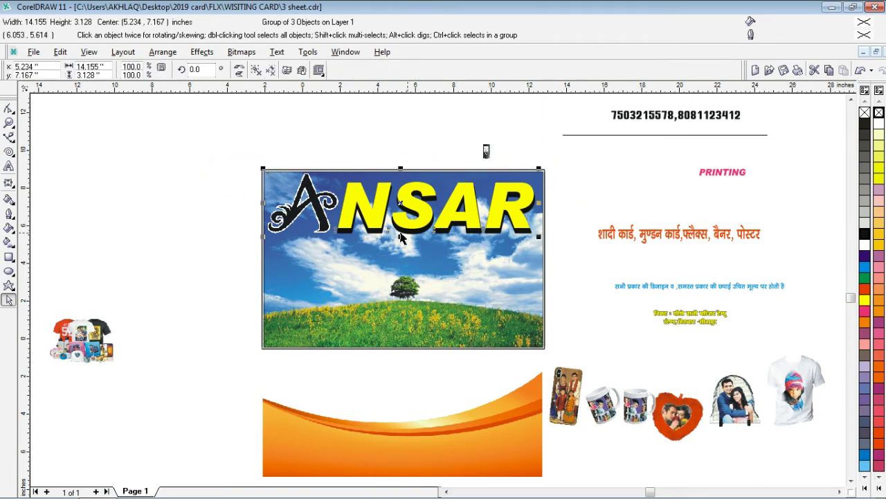
drag(406, 203, 405, 208)
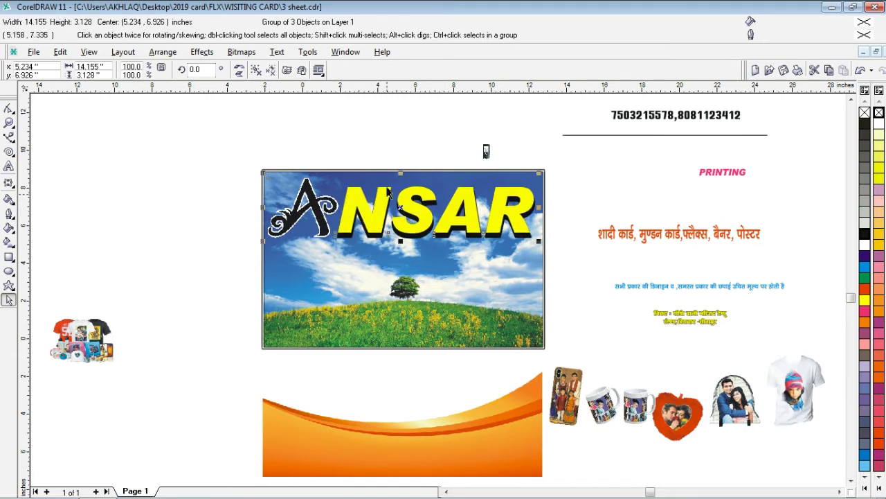
Ungroup the heading and give the front NSAR text a horizontal linear fountain fill from yellow to red
click(291, 132)
click(430, 220)
key(ctrl+u)
click(610, 194)
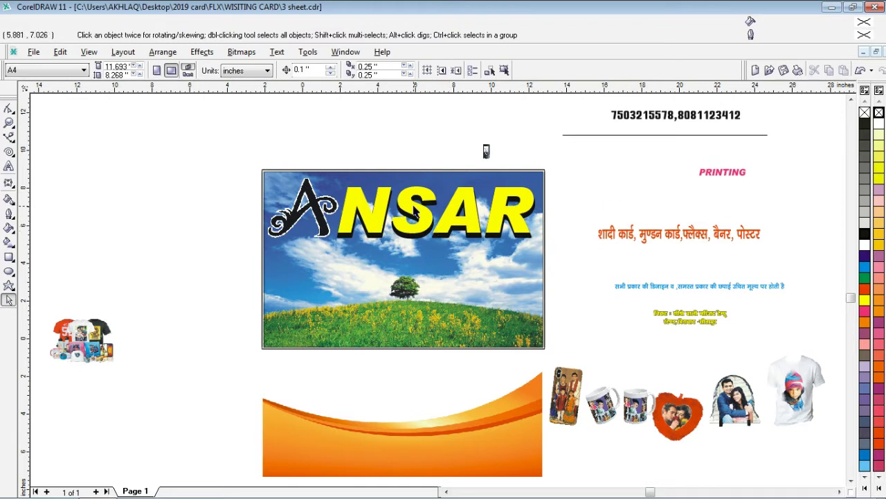
click(413, 212)
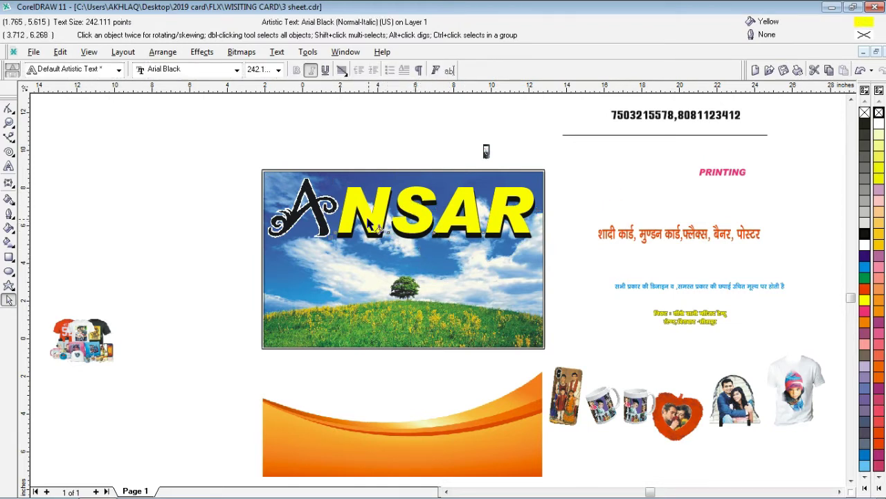
key(g)
drag(348, 211, 524, 212)
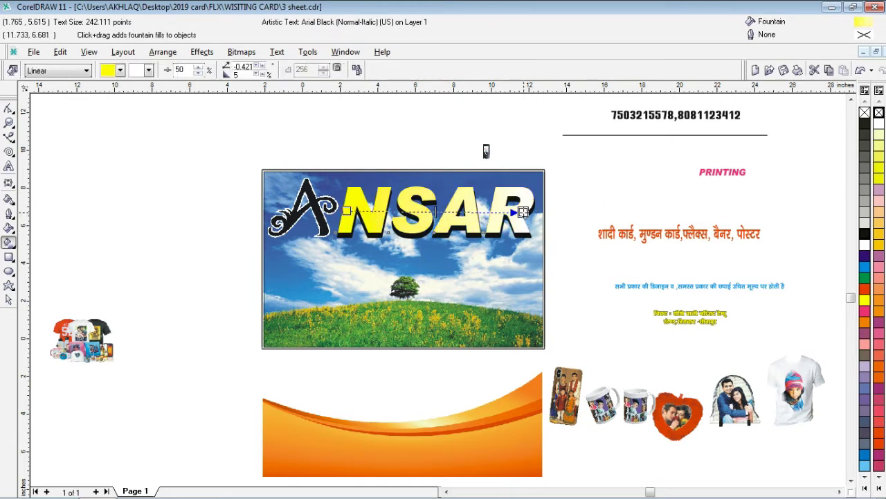
click(865, 293)
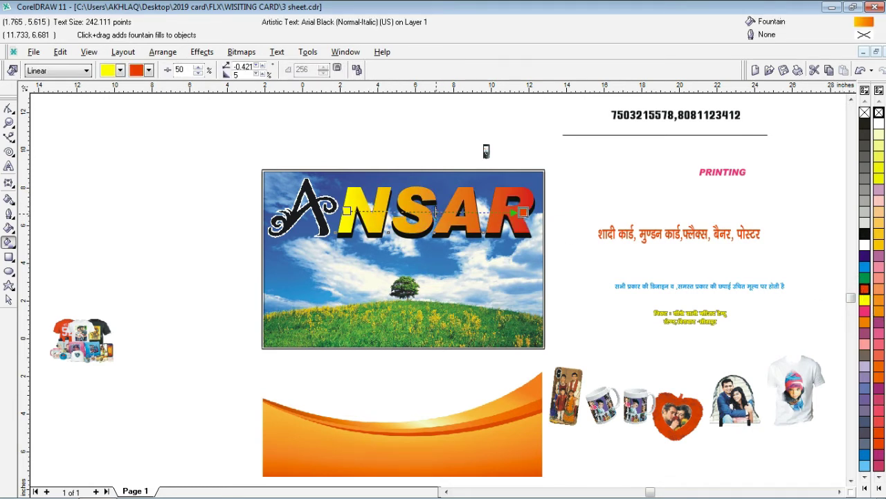
Add a white colour node near the middle of the NSAR fountain fill and pull both end nodes inward for sharper transitions
click(432, 212)
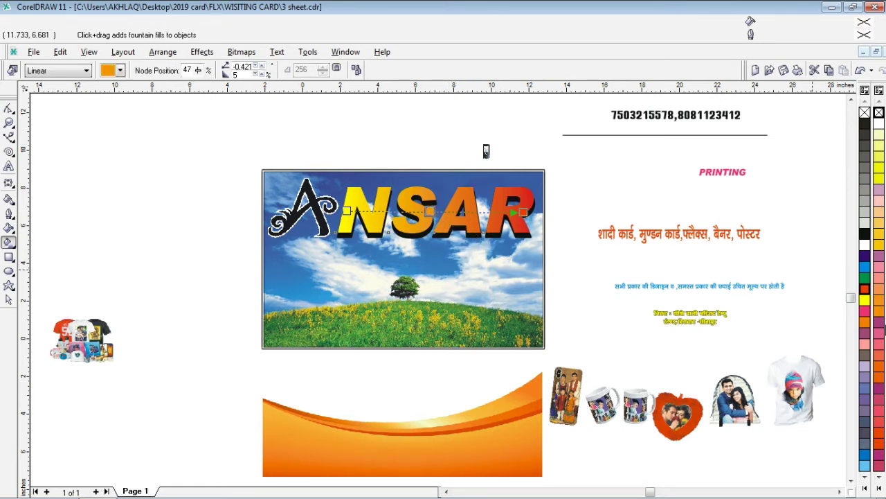
click(865, 243)
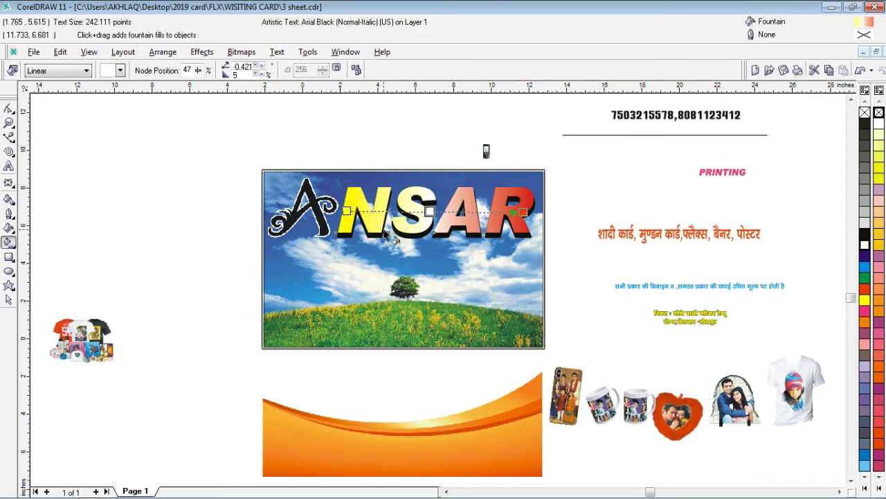
drag(347, 210, 378, 212)
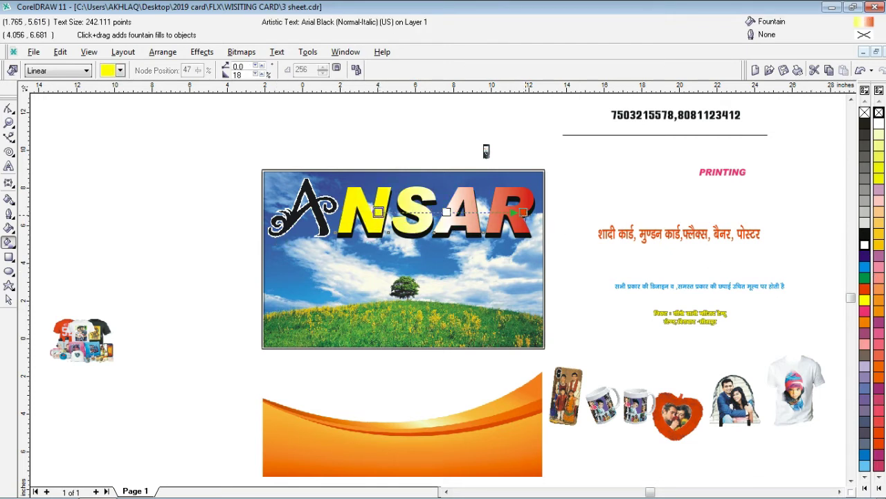
drag(524, 211, 476, 209)
drag(378, 211, 407, 203)
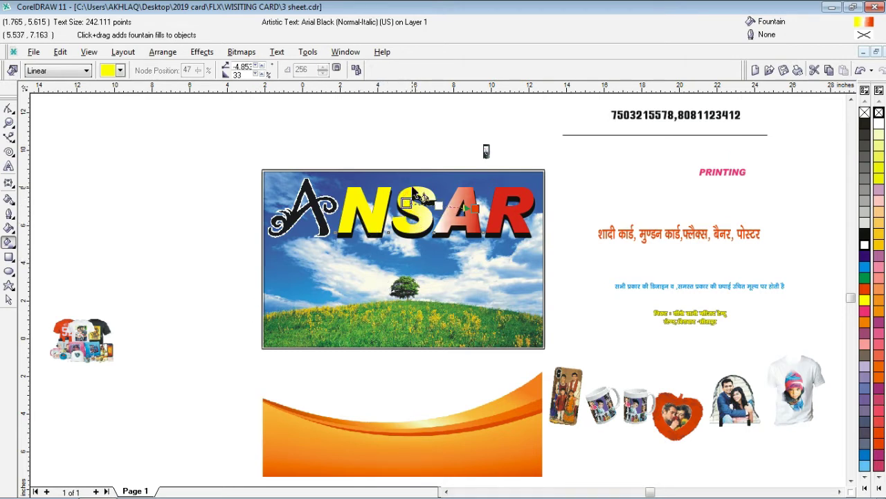
Group the ornate A with both NSAR texts as a single heading
click(9, 299)
click(111, 276)
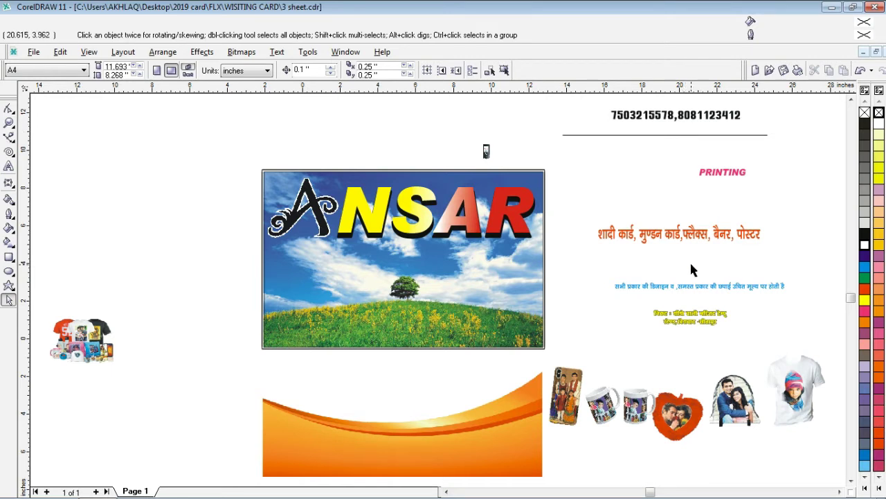
drag(238, 159, 572, 250)
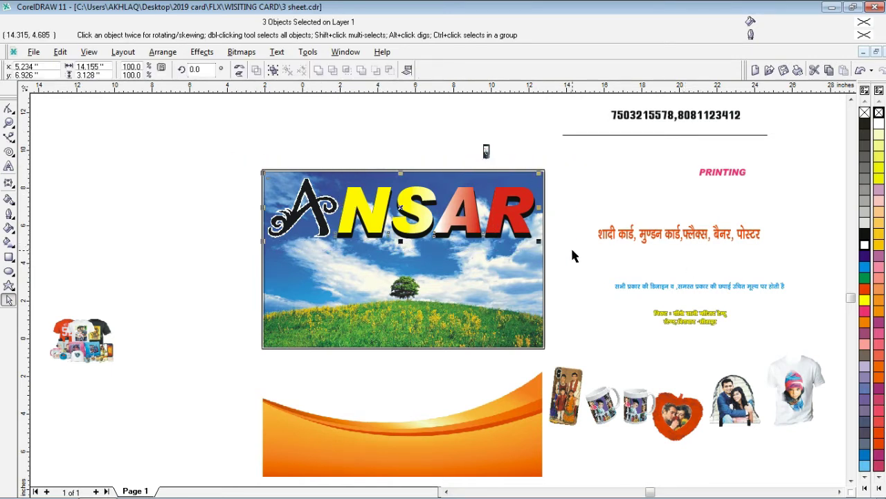
key(ctrl+g)
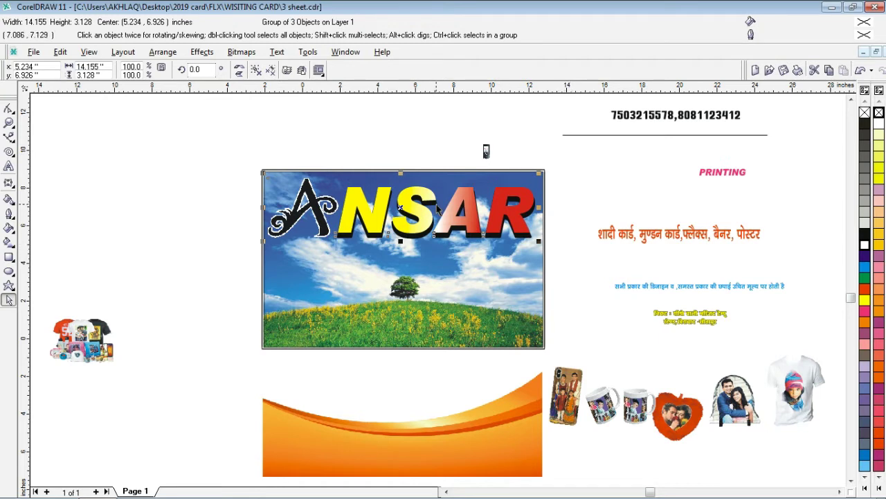
Place the small phone image on the picture above the heading's second A, tilted about 15 degrees
drag(486, 151, 473, 167)
click(469, 181)
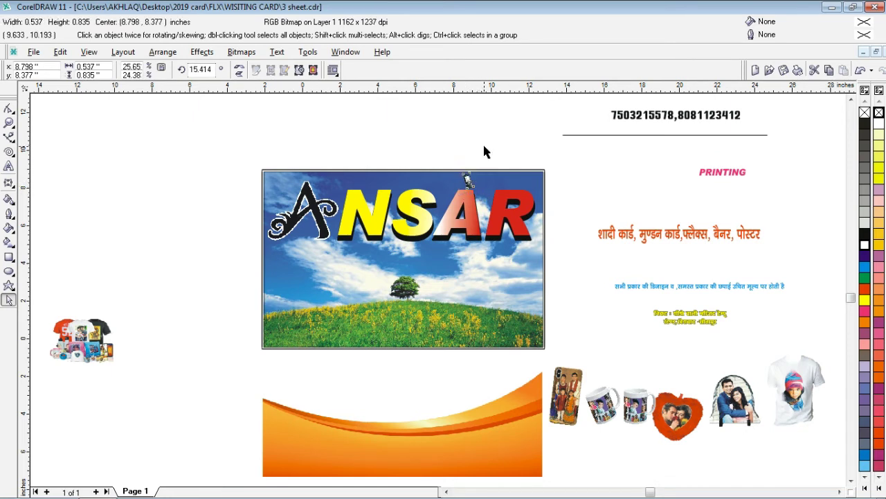
click(484, 146)
Place the phone-number text in the picture's upper-right corner above the heading, with the small phone image just to its left
drag(656, 119, 454, 181)
click(469, 181)
click(454, 180)
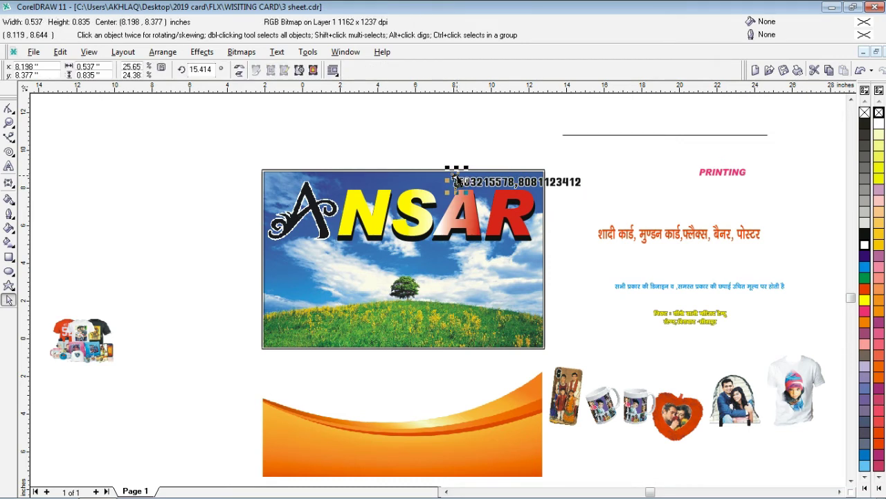
click(500, 184)
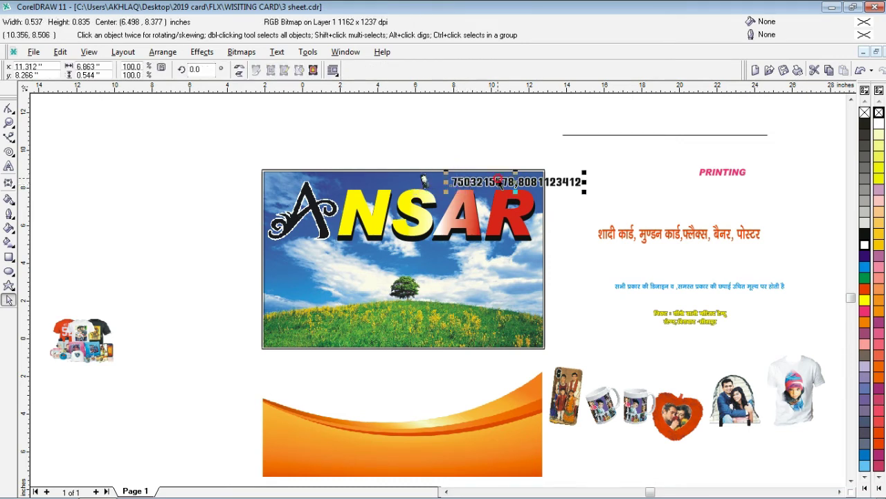
key(l)
drag(531, 200, 463, 192)
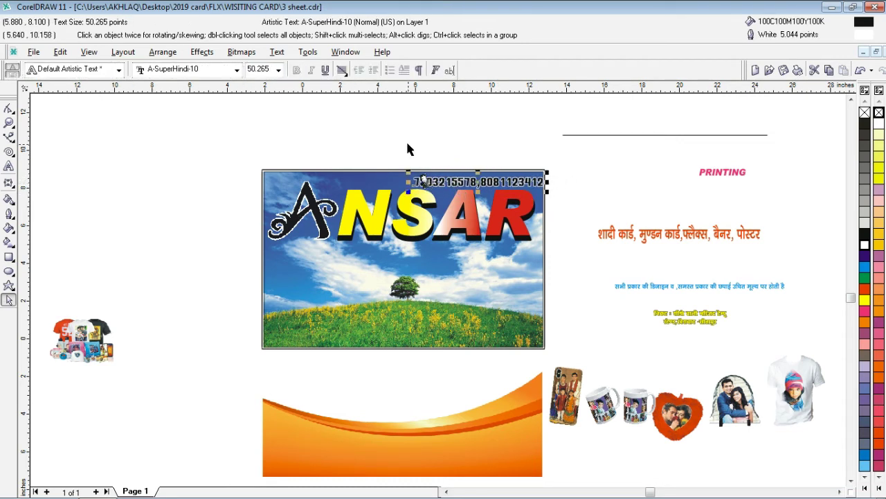
click(424, 180)
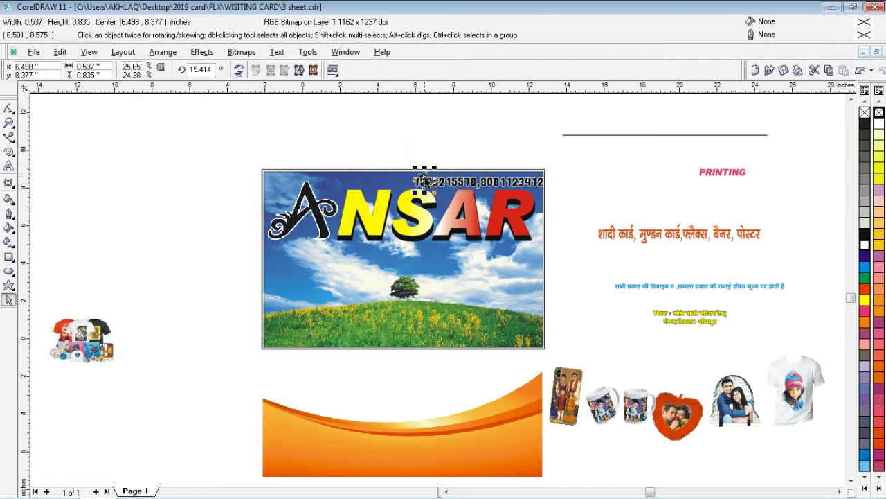
drag(424, 179, 401, 178)
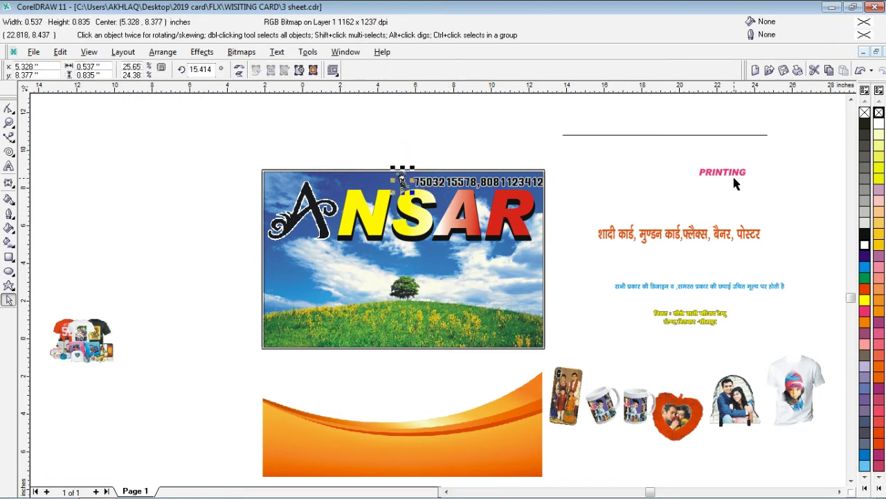
Move the thin horizontal line from outside the page to directly beneath the NSAR heading
drag(651, 135, 425, 250)
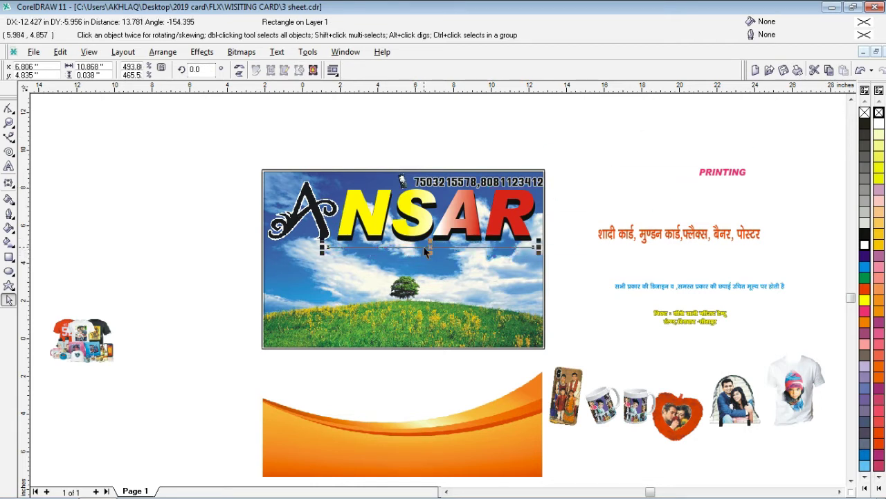
right_click(867, 237)
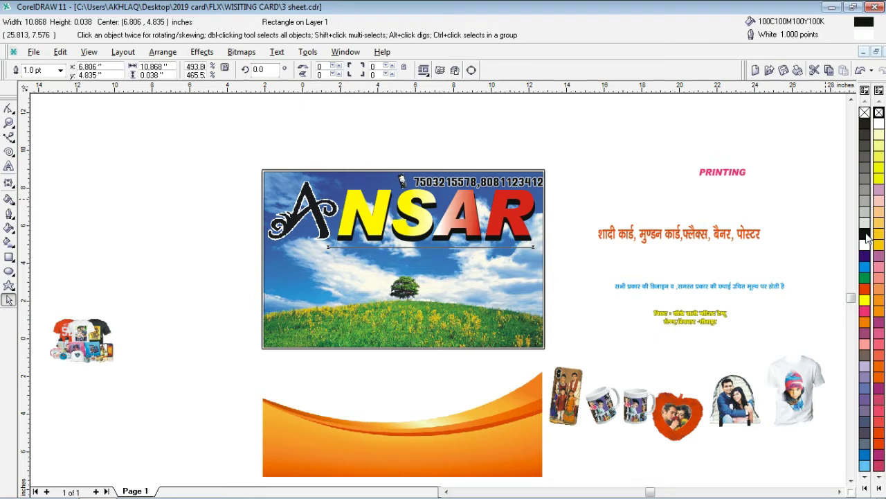
Try cyan, white and red as fill and outline colours for the thin line under the heading
click(865, 272)
right_click(865, 272)
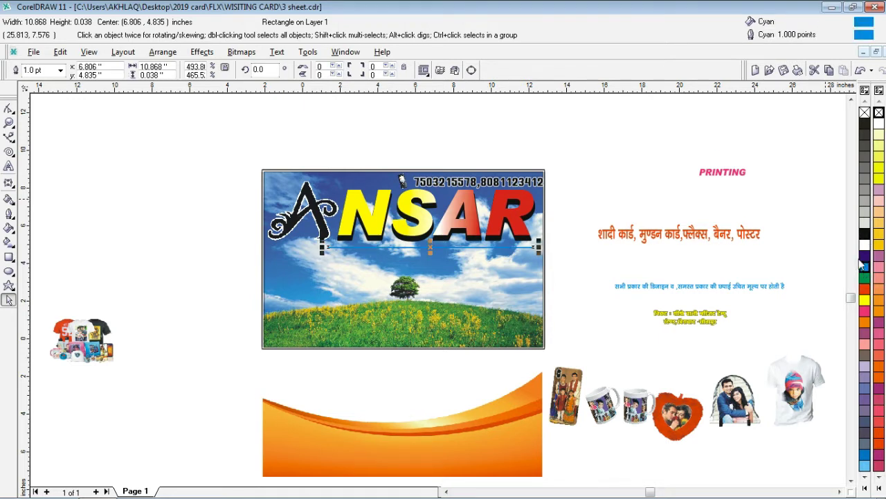
click(865, 245)
right_click(865, 244)
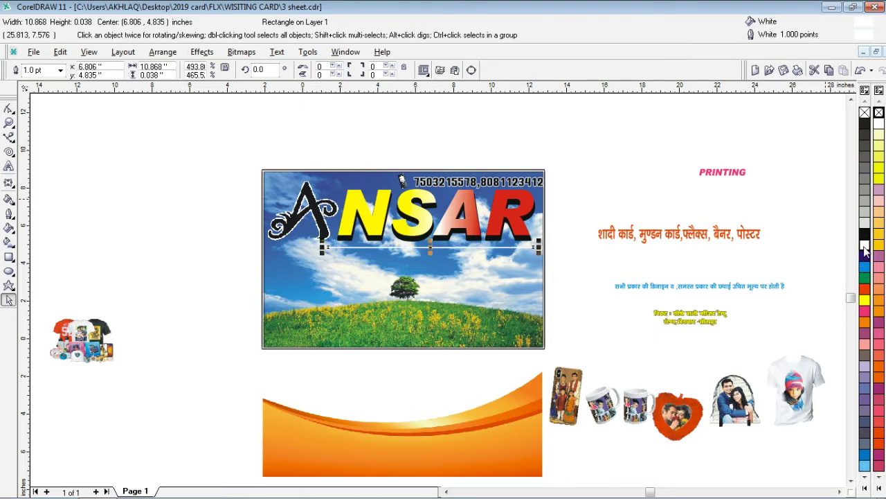
click(865, 291)
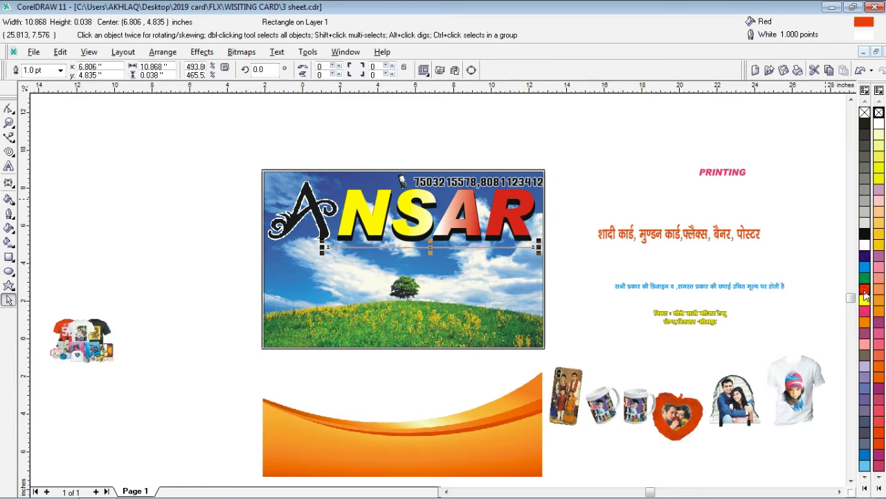
right_click(866, 293)
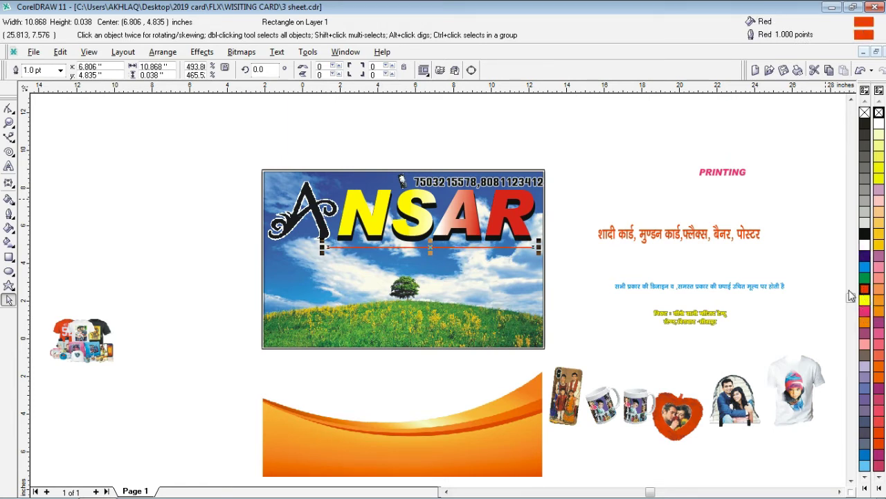
Set both the fill and the outline of the thin line under the heading to 100C100M100Y100K black
click(865, 235)
right_click(865, 234)
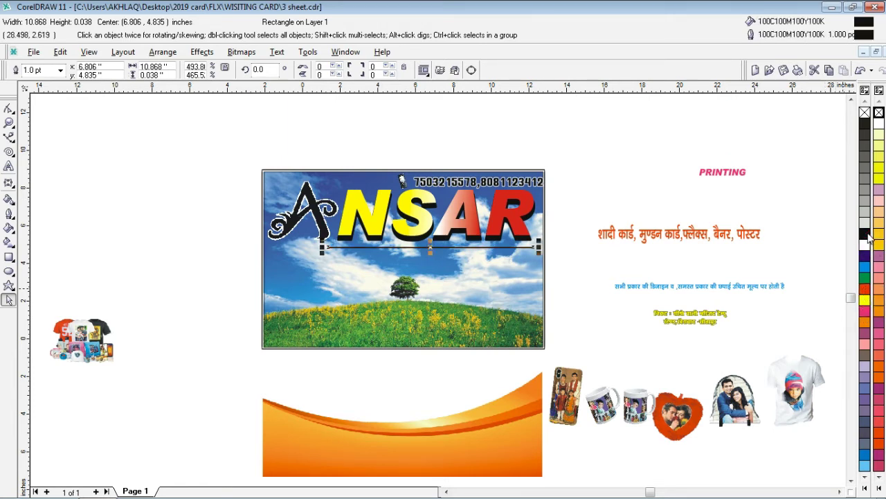
Move the magenta PRINTING text onto the picture, just below the right end of the thin black line
click(711, 175)
drag(711, 171, 509, 255)
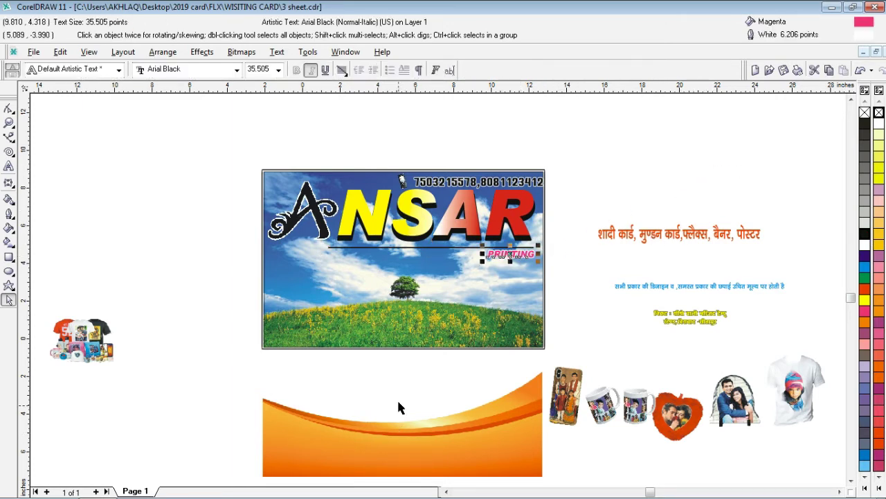
Move the red, cyan and yellow Hindi text lines onto the picture and place the orange wave graphic over its lower half
click(682, 235)
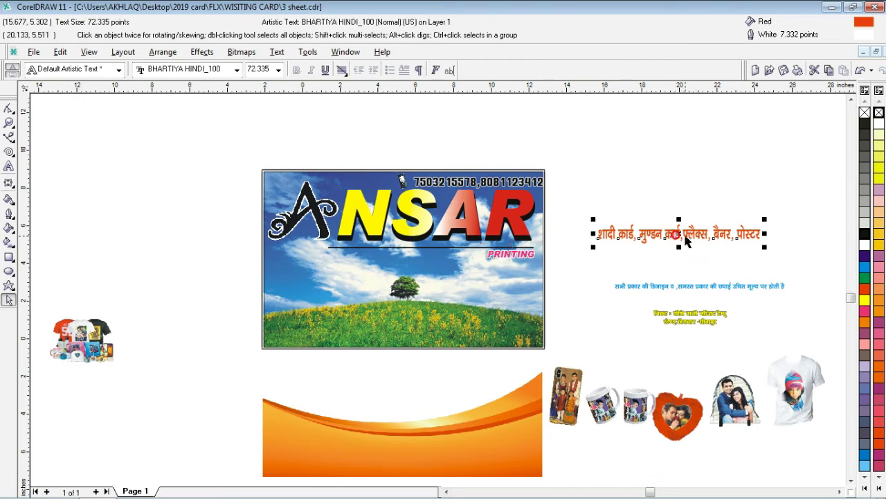
drag(682, 232, 368, 267)
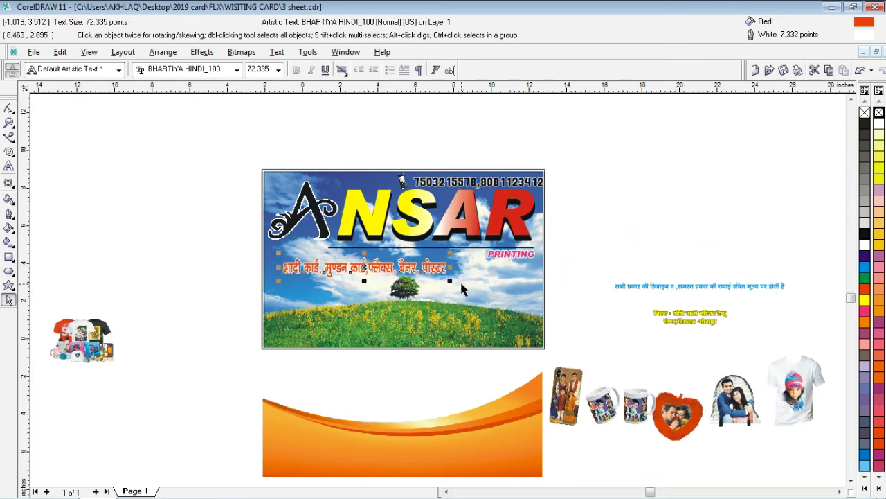
drag(670, 291, 385, 282)
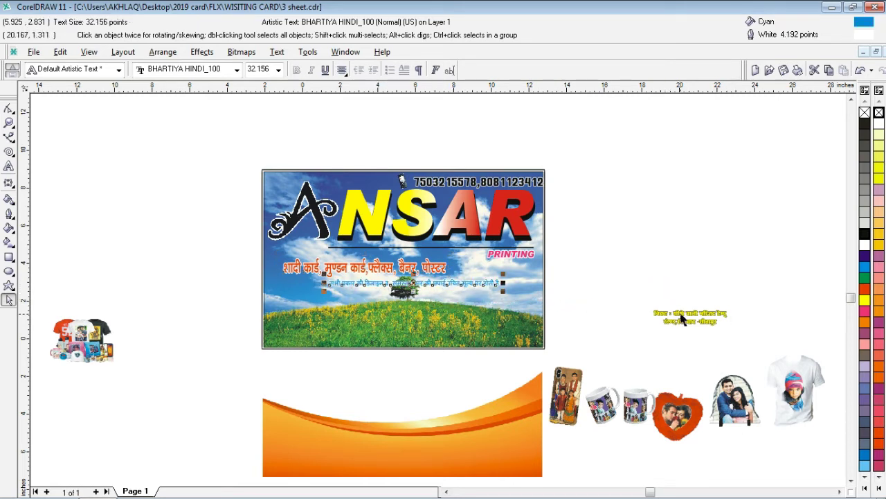
drag(683, 319, 399, 305)
click(439, 441)
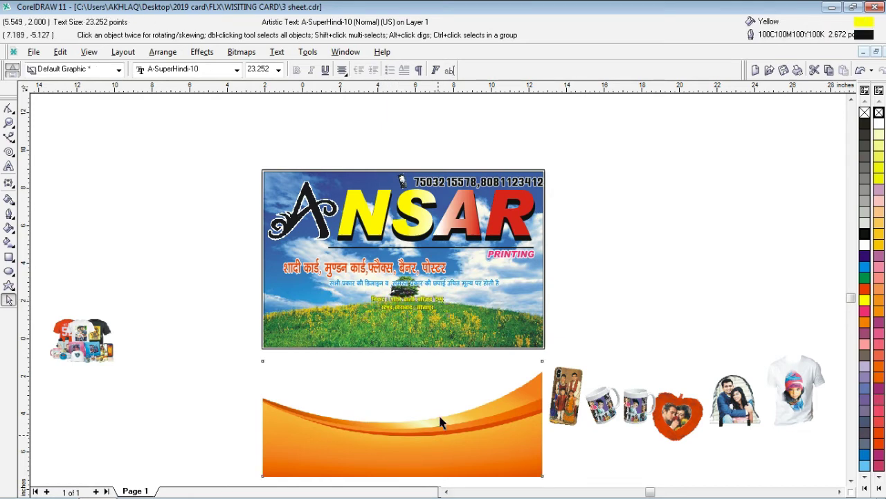
drag(449, 436, 451, 311)
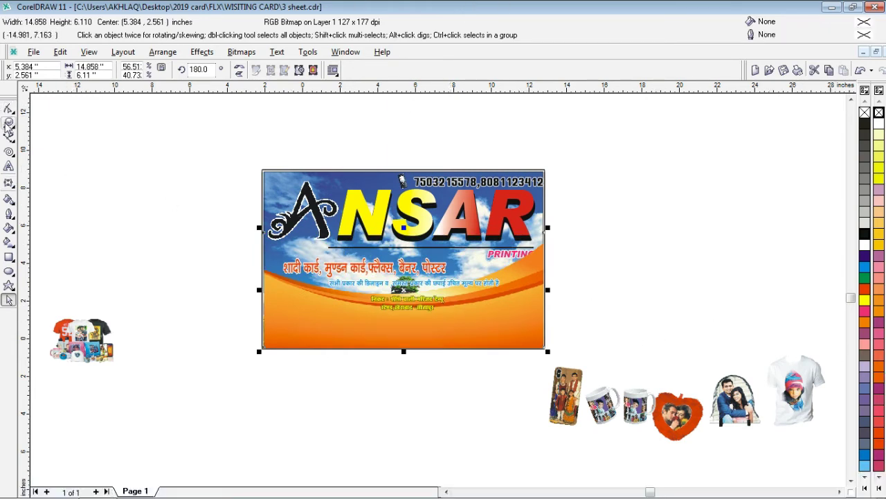
Bring the magenta PRINTING text in front of the orange wave graphic
click(8, 123)
drag(233, 161, 549, 366)
drag(481, 215, 776, 346)
click(9, 300)
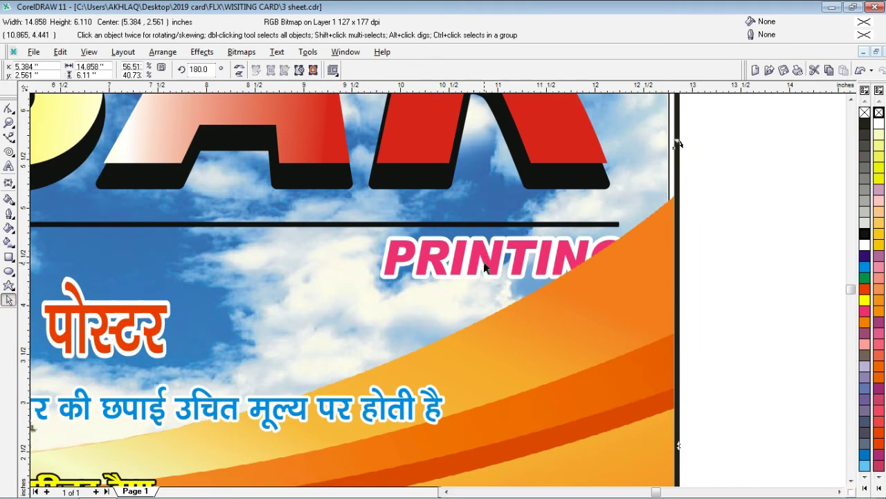
drag(735, 182, 296, 324)
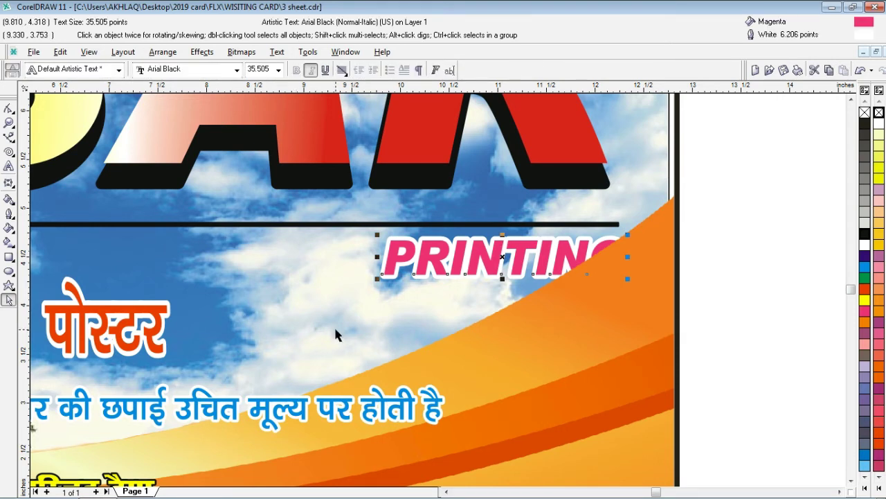
key(shift+Page_Up)
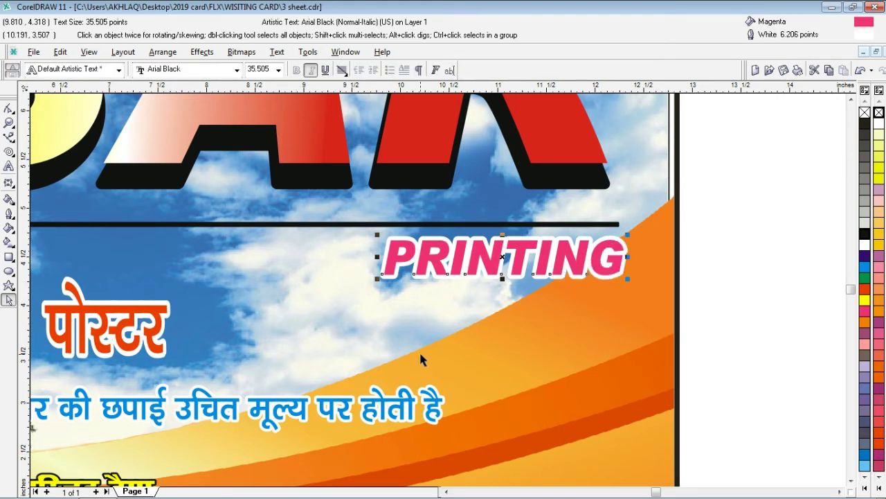
key(shift+F4)
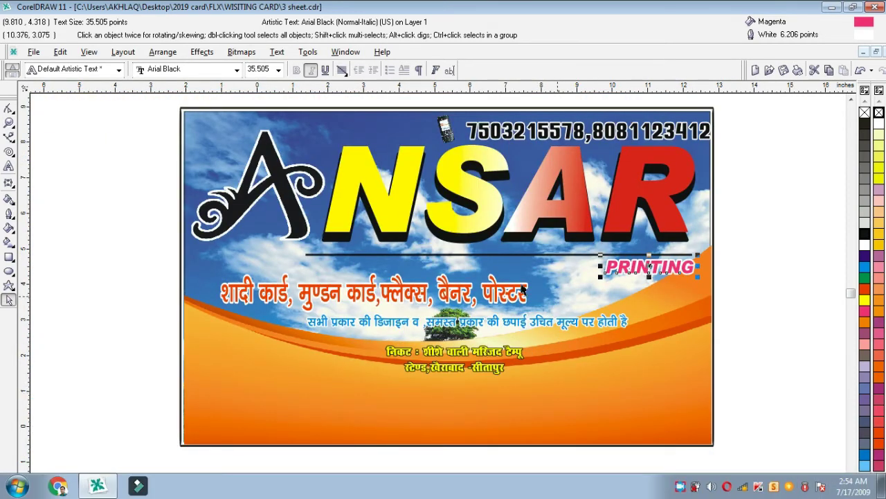
Shift the orange wave slightly left and down, and move the red Hindi text line rightward to just beneath the thin black line
scroll(319, 199, down, 2)
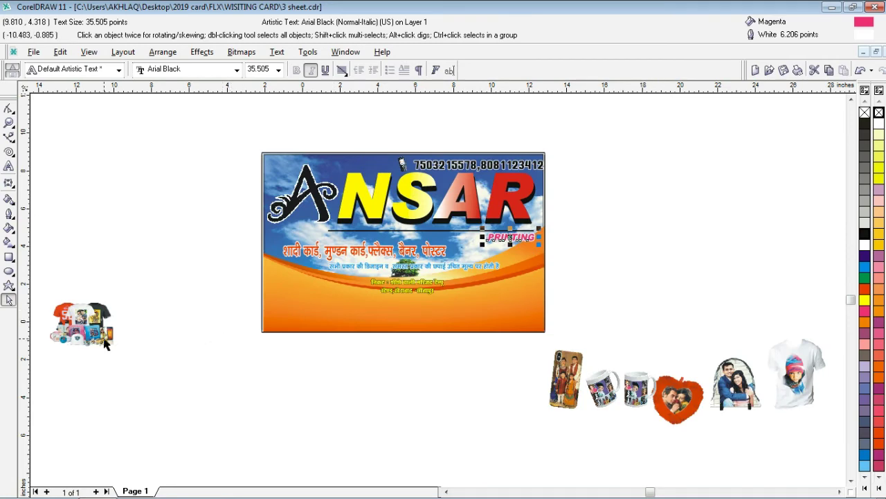
click(380, 255)
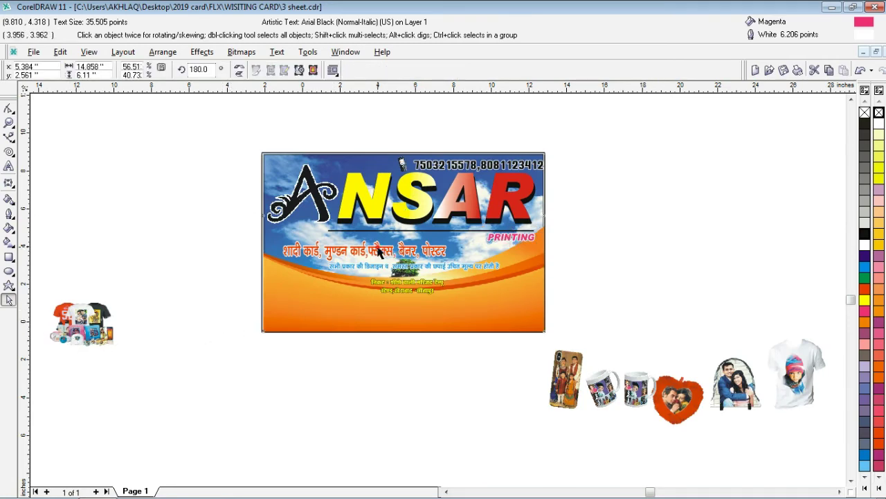
mouse_move(377, 250)
mouse_down()
mouse_move(401, 247)
mouse_move(374, 252)
mouse_up()
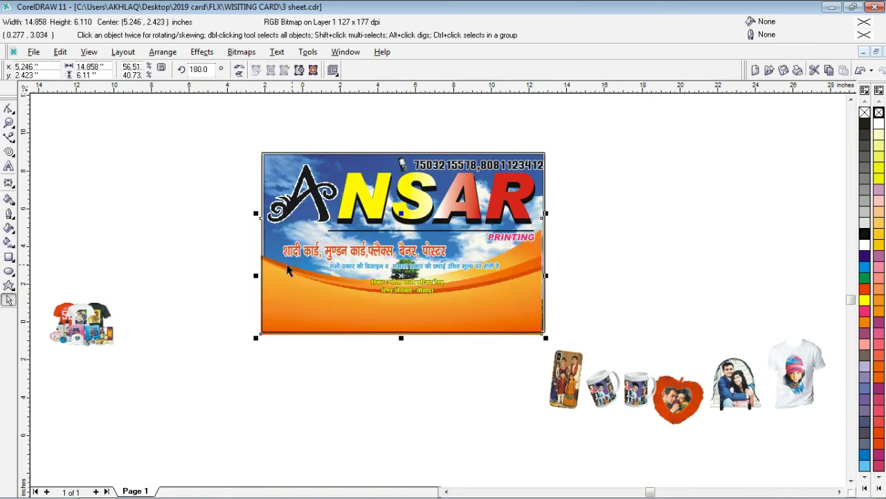
drag(234, 228, 261, 267)
click(378, 257)
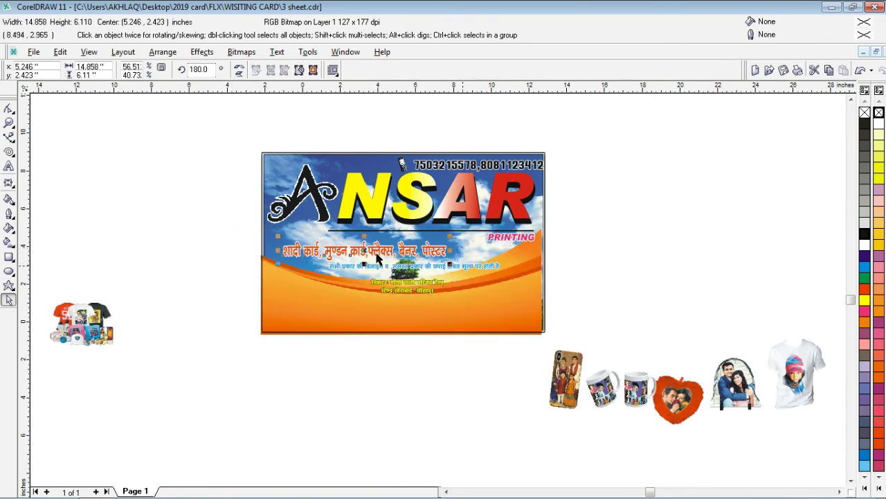
click(361, 255)
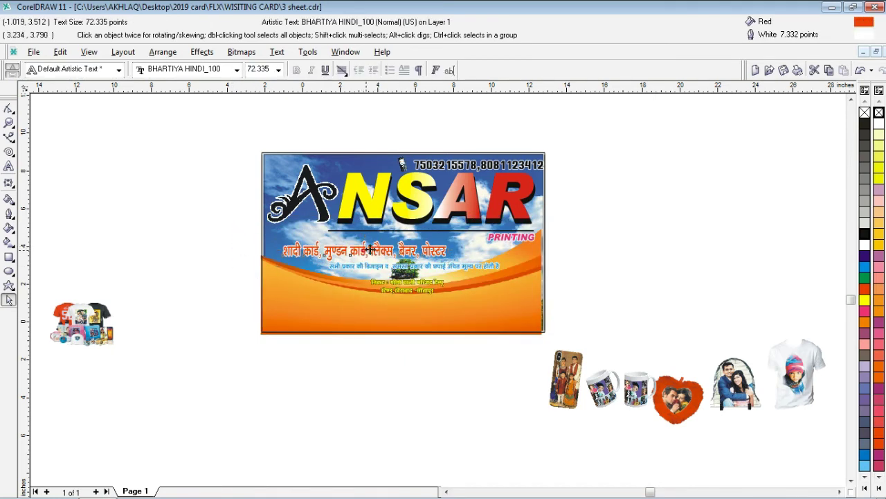
drag(365, 251, 406, 245)
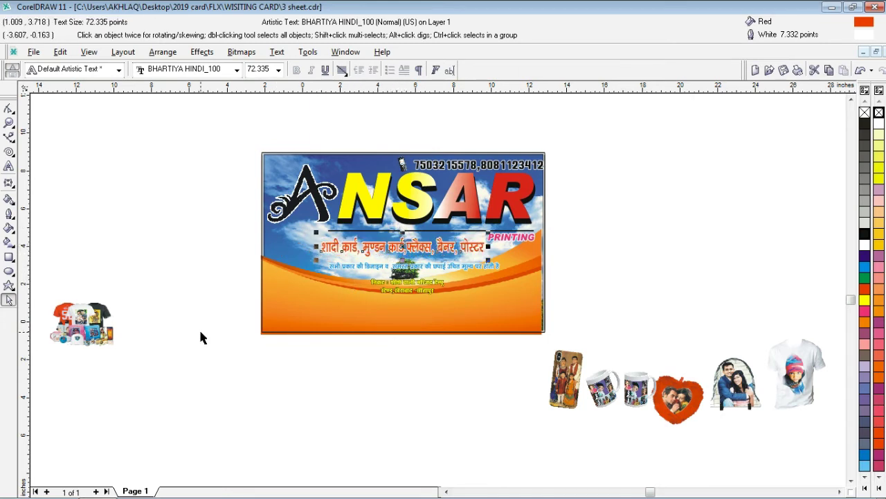
Place the product collage beside the red text, and the phone case, mugs, heart and couple photo in a row along the card's bottom
drag(76, 323, 320, 226)
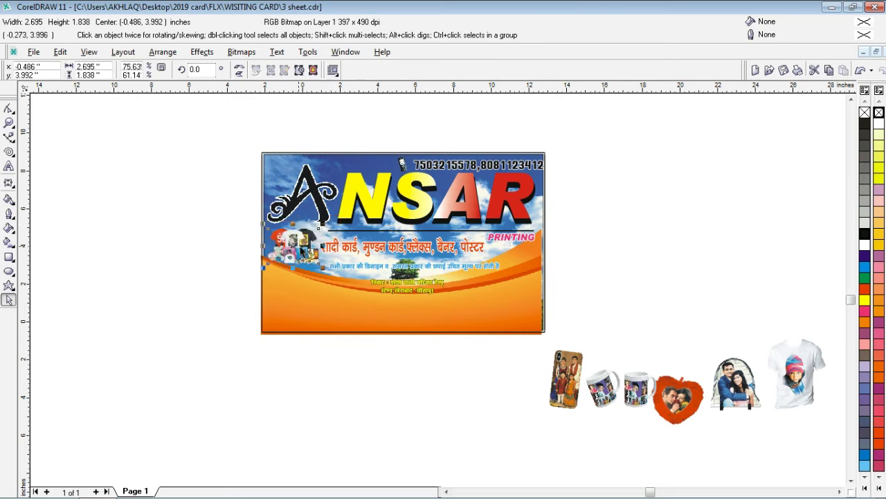
drag(567, 379, 283, 301)
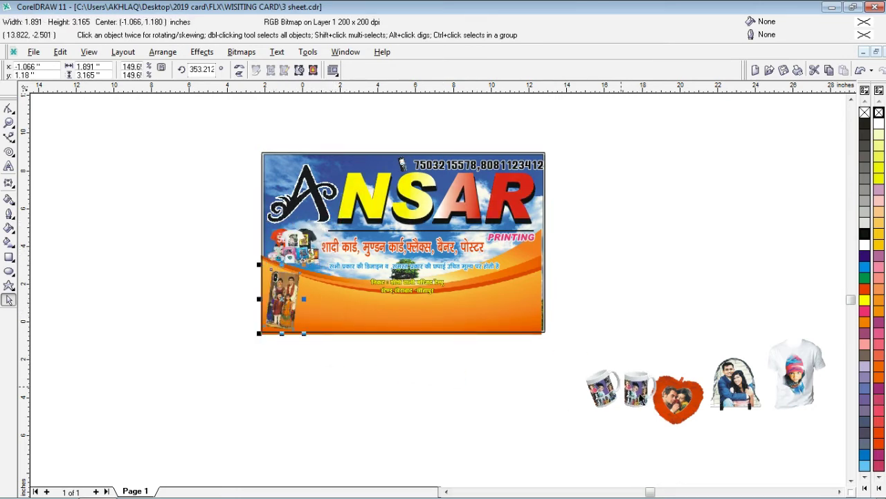
drag(609, 388, 332, 305)
drag(679, 410, 429, 318)
drag(708, 381, 492, 315)
Shrink the heart photo to about 2.3 by 2.1 inches and position it below the yellow address text
drag(435, 314, 422, 313)
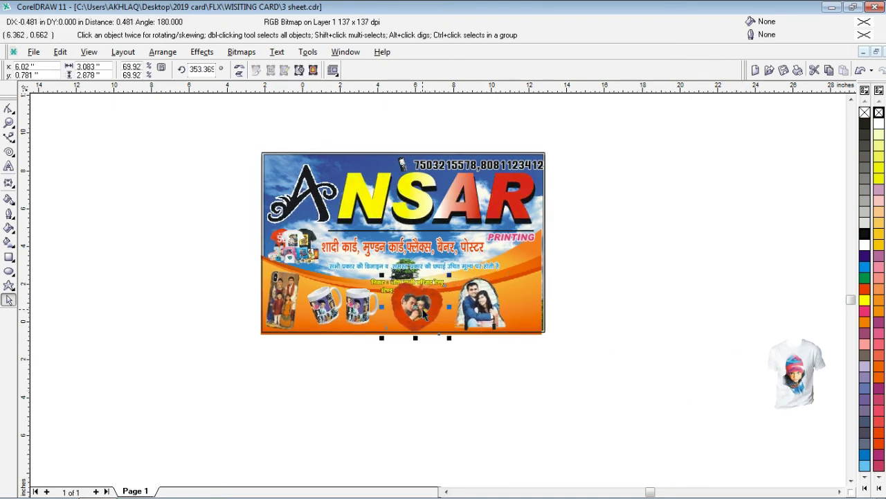
drag(448, 270, 433, 288)
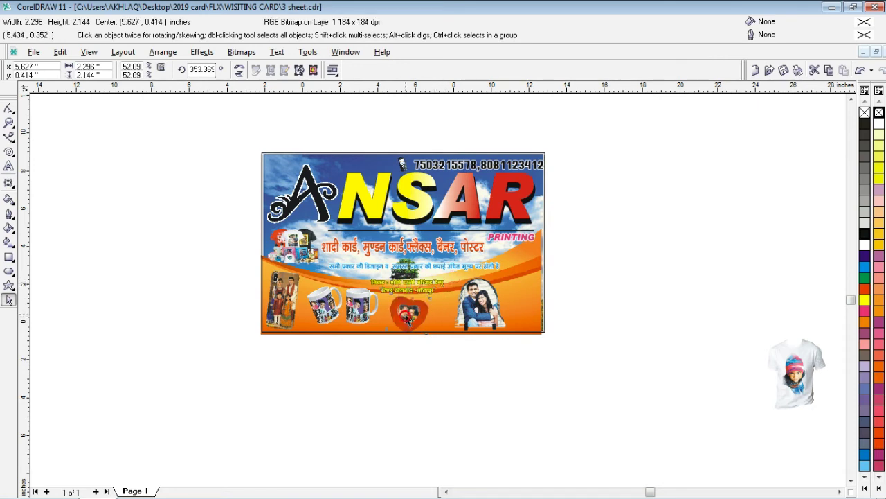
drag(408, 317, 412, 312)
Shift the couple photo slightly left and add the white T-shirt at the card's lower-right corner, scaled to about 2.6 by 3.2 inches
drag(485, 304, 471, 303)
drag(770, 365, 496, 289)
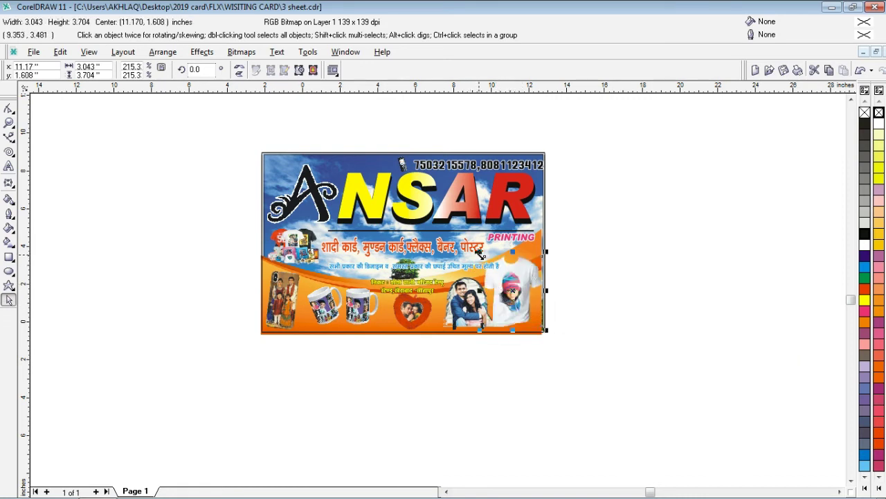
drag(480, 254, 488, 261)
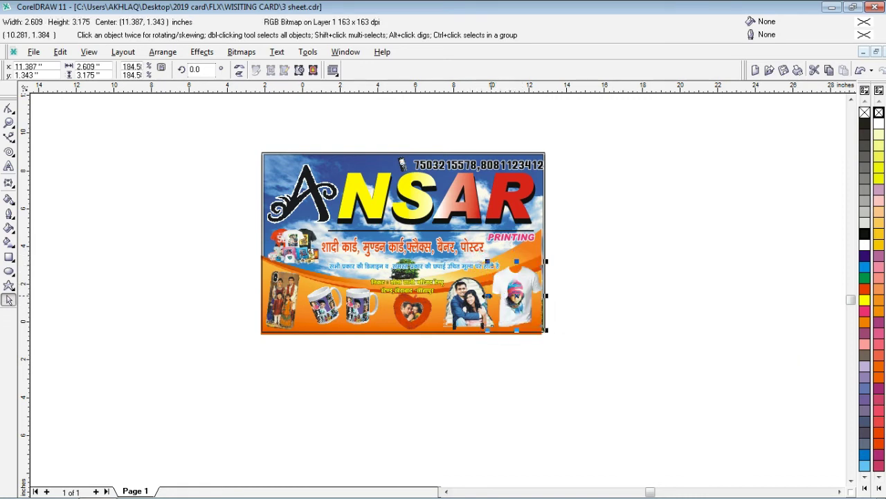
click(464, 302)
scroll(506, 330, up, 1)
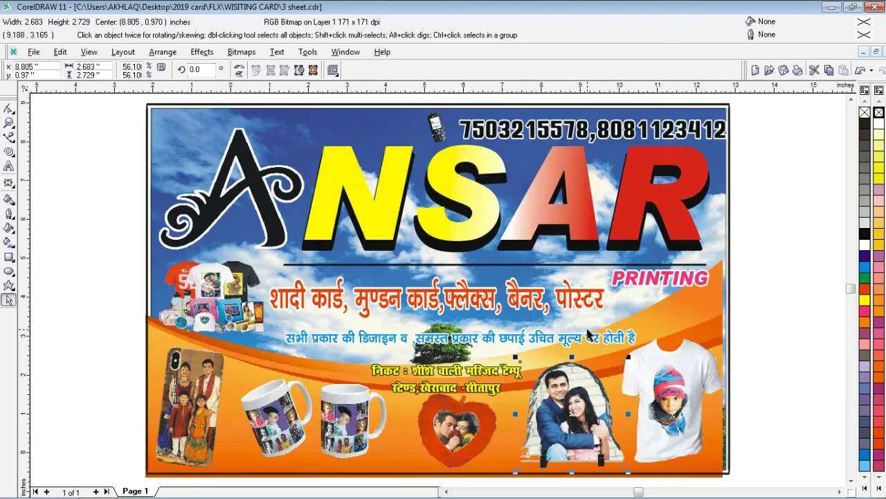
Nudge the yellow address text and the cyan Hindi text line upward to clear space above the heart photo
click(764, 391)
click(444, 375)
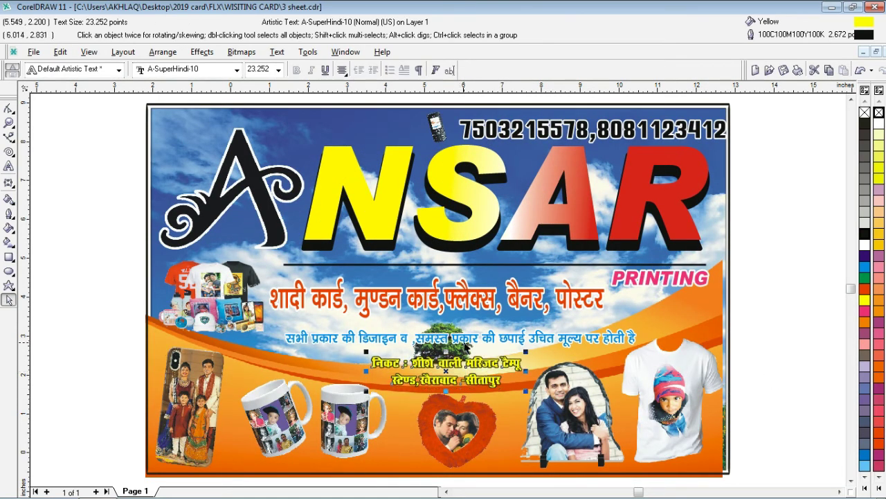
click(466, 343)
key(Up)
click(469, 369)
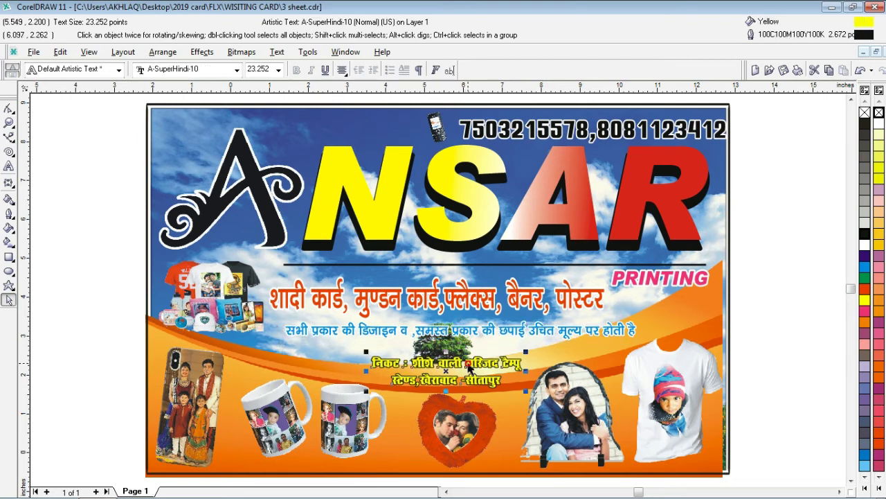
key(Up)
key(Up)
Enlarge the heart photo to about 2.47 by 2.31 inches
click(470, 413)
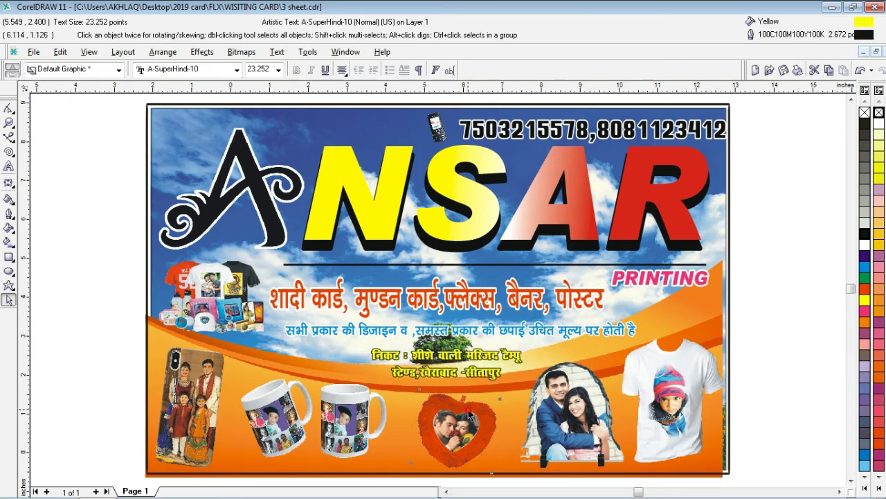
click(417, 392)
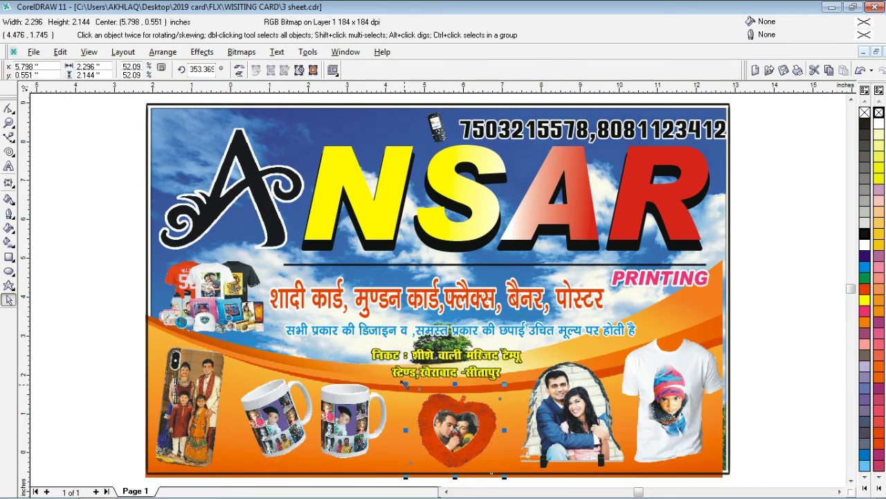
drag(405, 382, 399, 377)
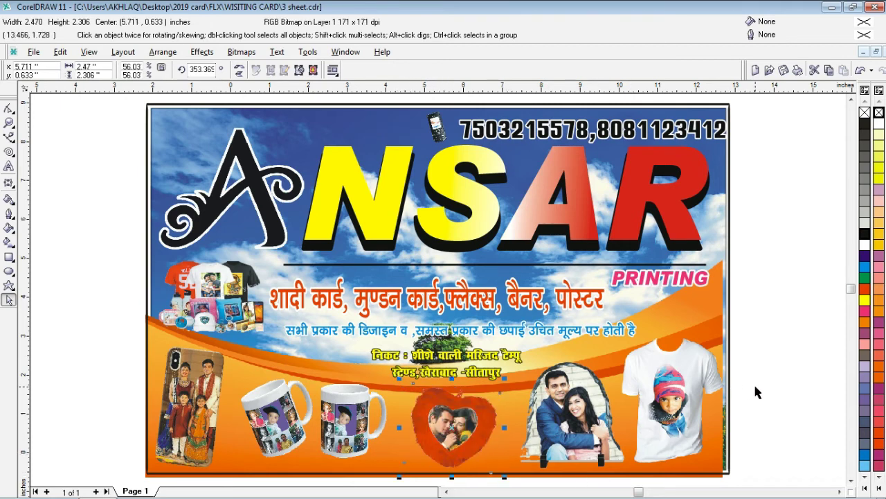
Nudge the orange wave graphic right to an x position of 5.346 inches and preview the card full screen
click(700, 432)
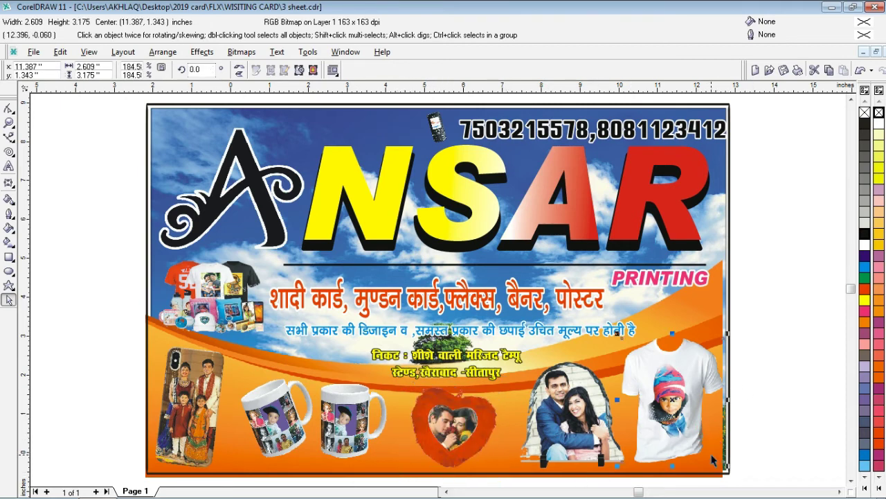
click(712, 483)
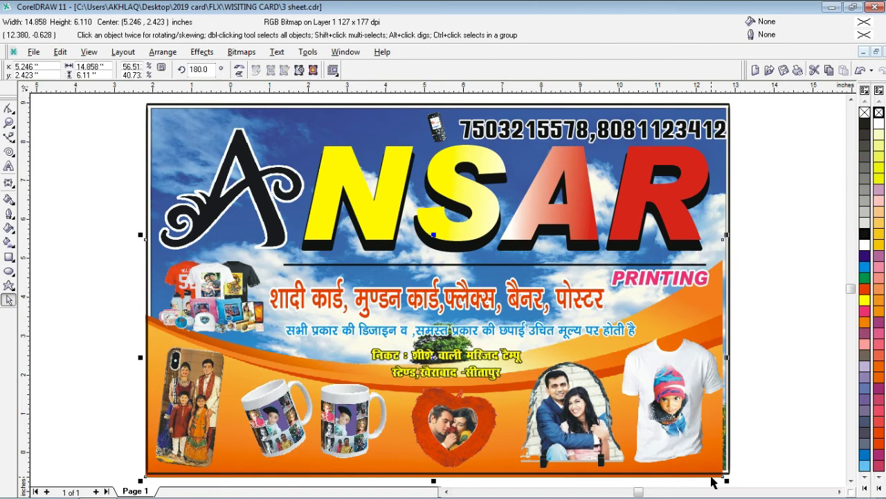
key(Right)
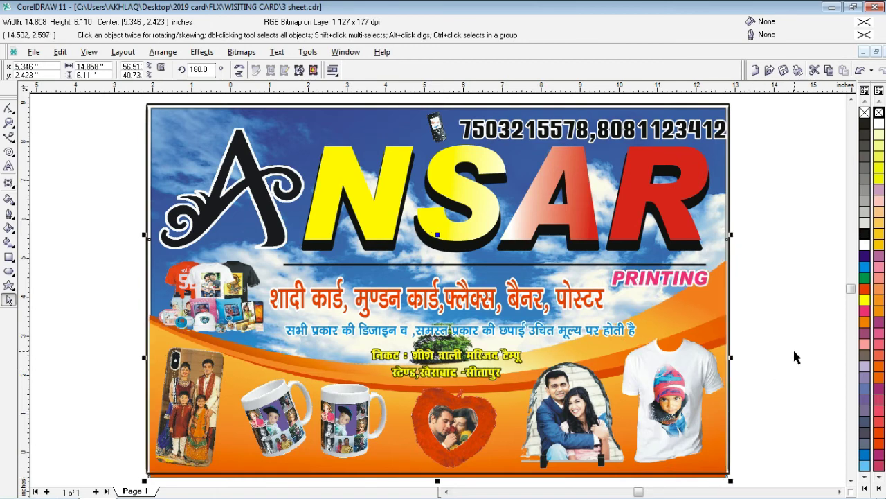
key(F9)
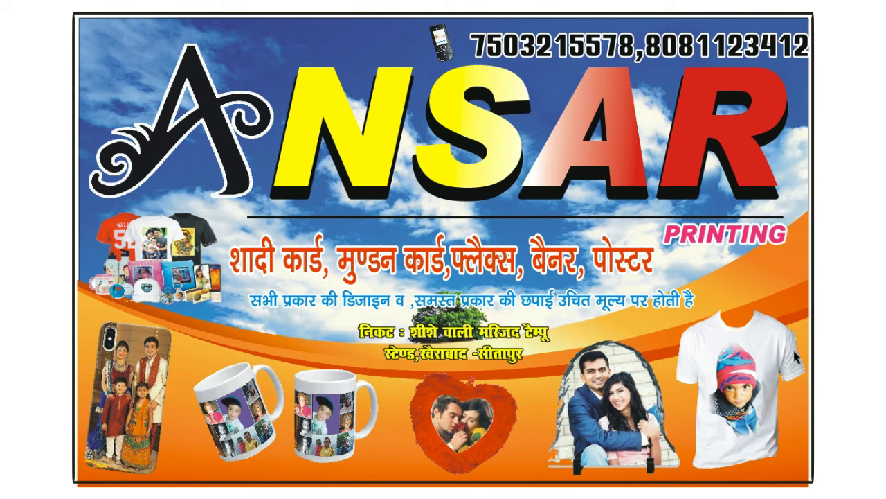
click(827, 227)
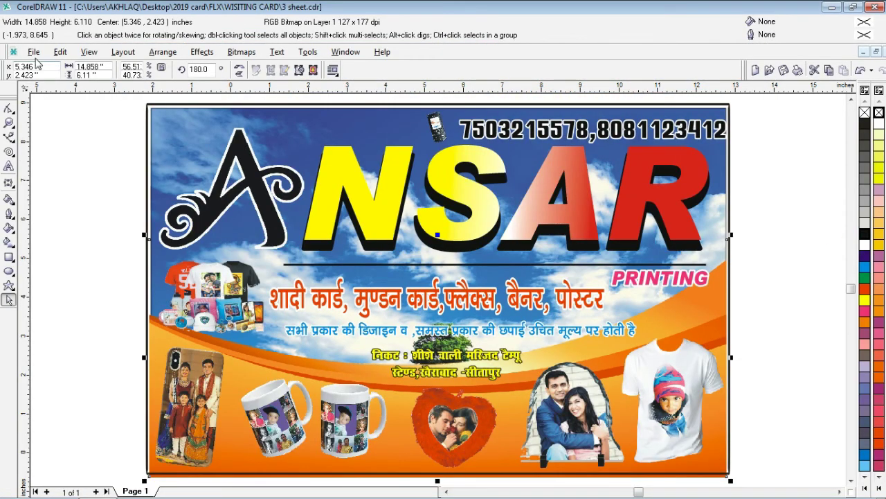
Save the drawing on the Desktop as a CorelDRAW file named "wisiting card"
click(34, 53)
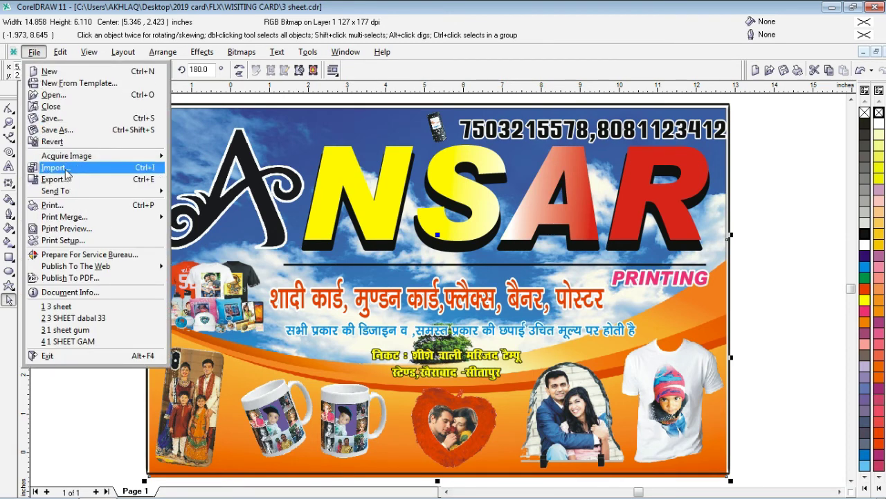
click(63, 131)
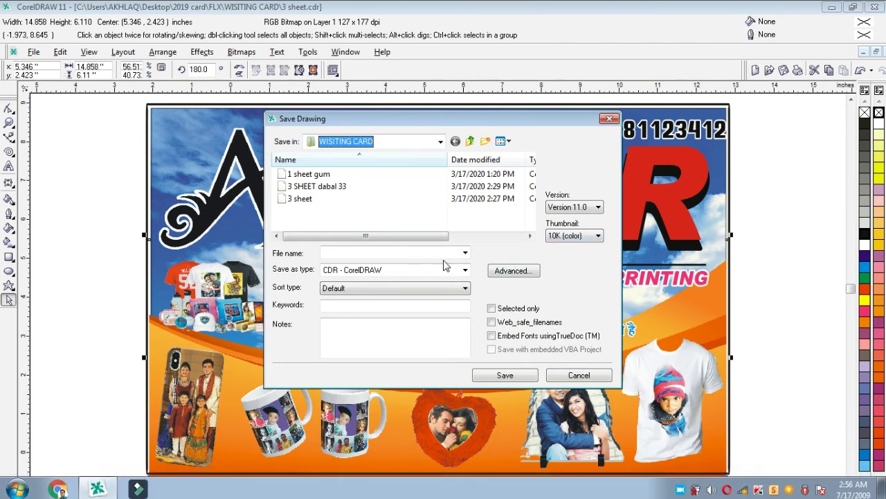
click(375, 252)
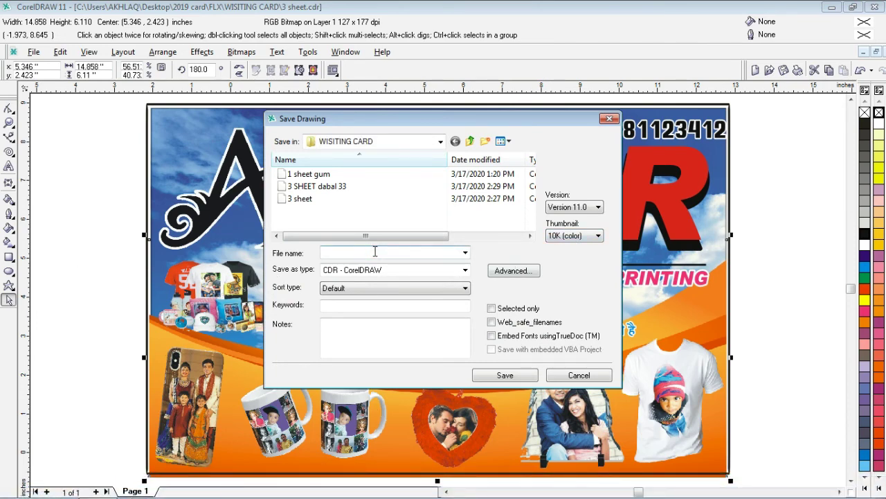
text(wisiting card)
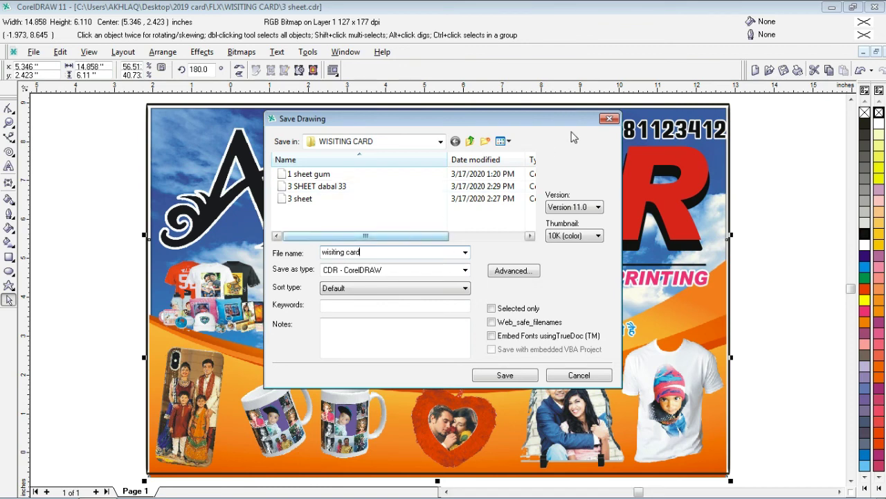
mouse_move(502, 495)
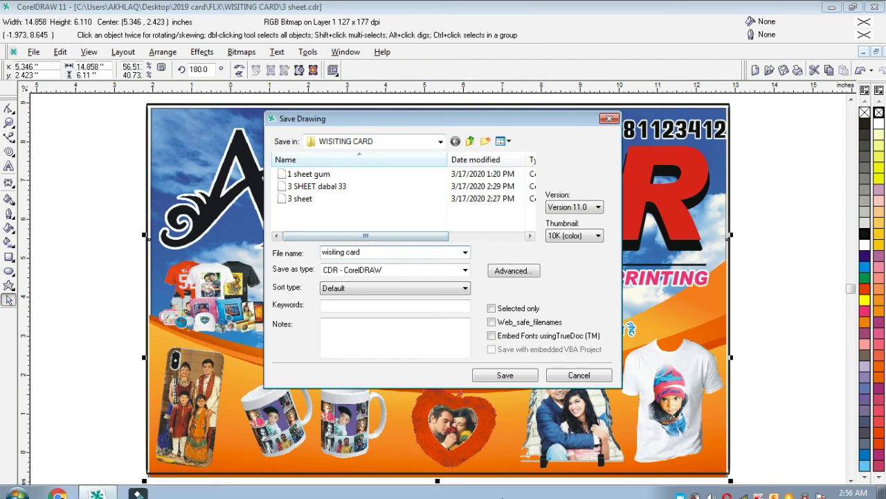
click(441, 141)
click(340, 154)
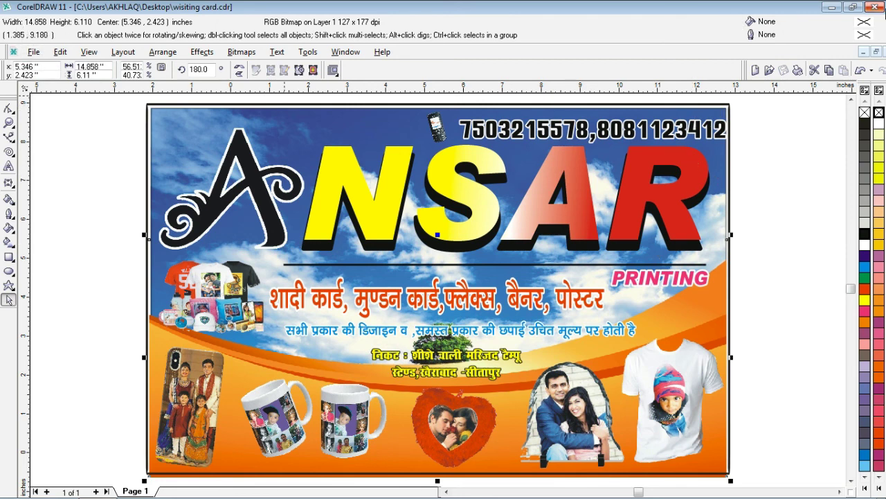
Close CorelDRAW and open the screen recorder's options from the Windows desktop
click(876, 7)
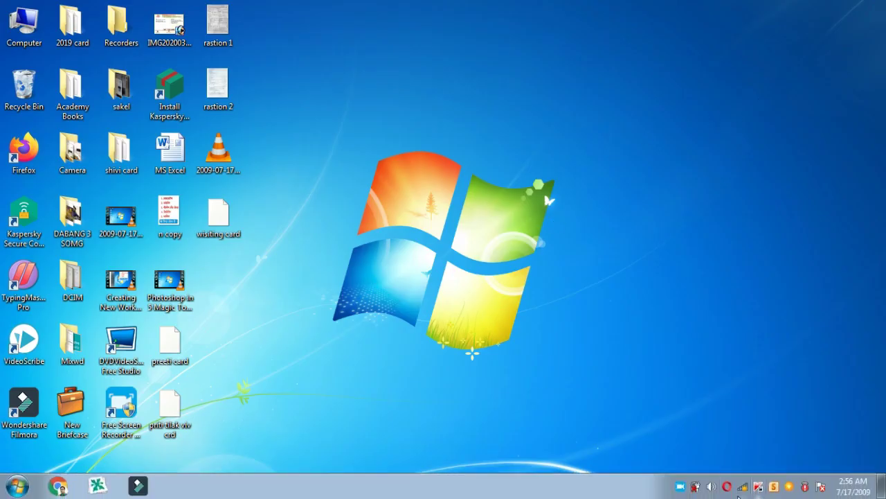
right_click(681, 486)
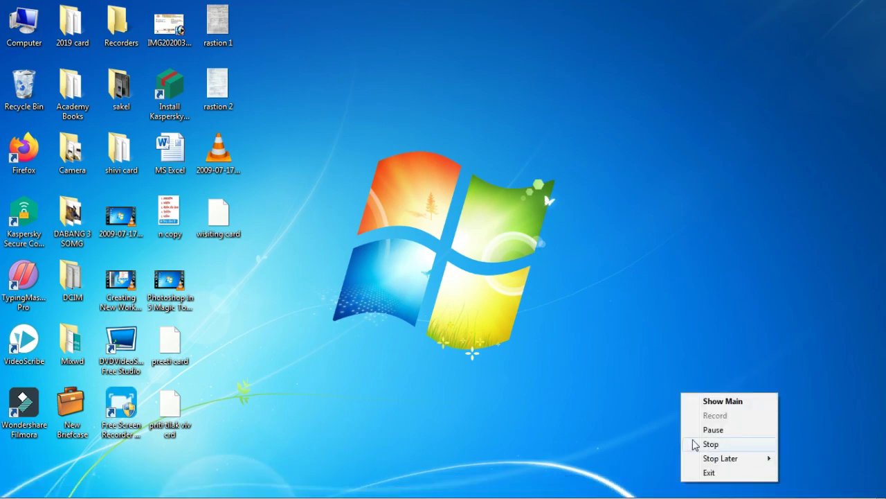